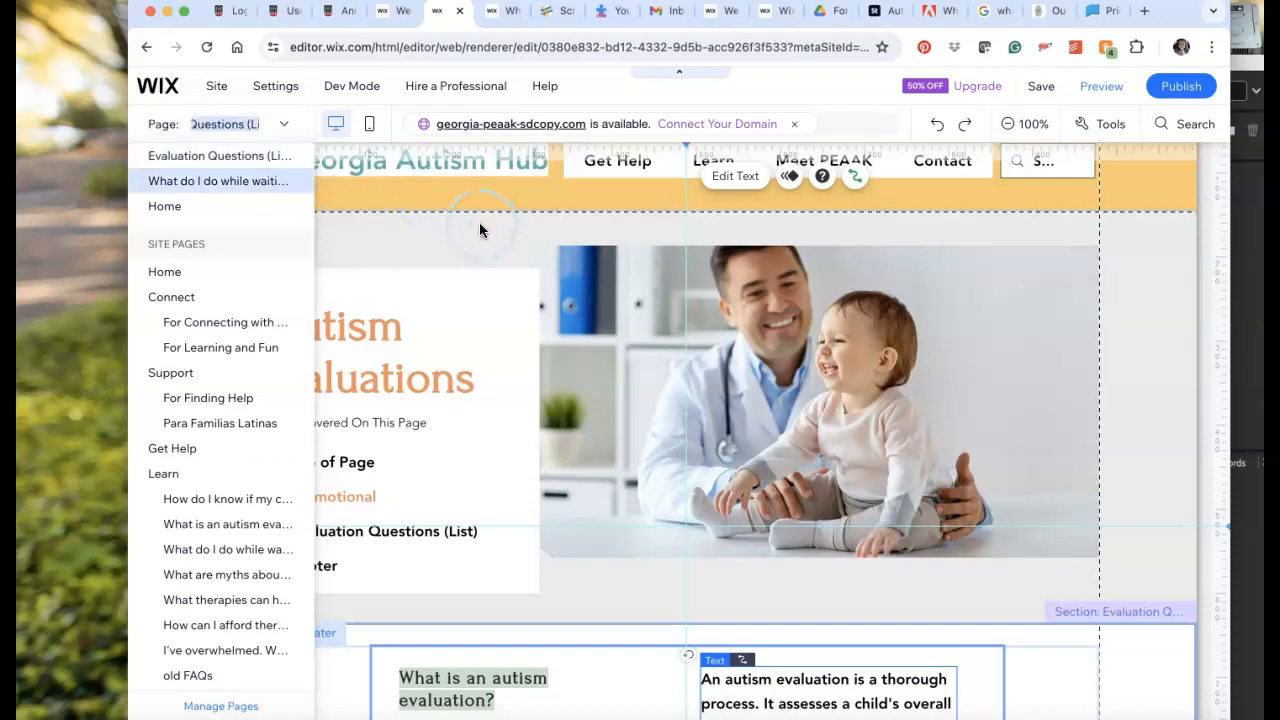
Examine the Autism Evaluations page, its topic menu and the order of the questions and answers in the repeater.
click(494, 268)
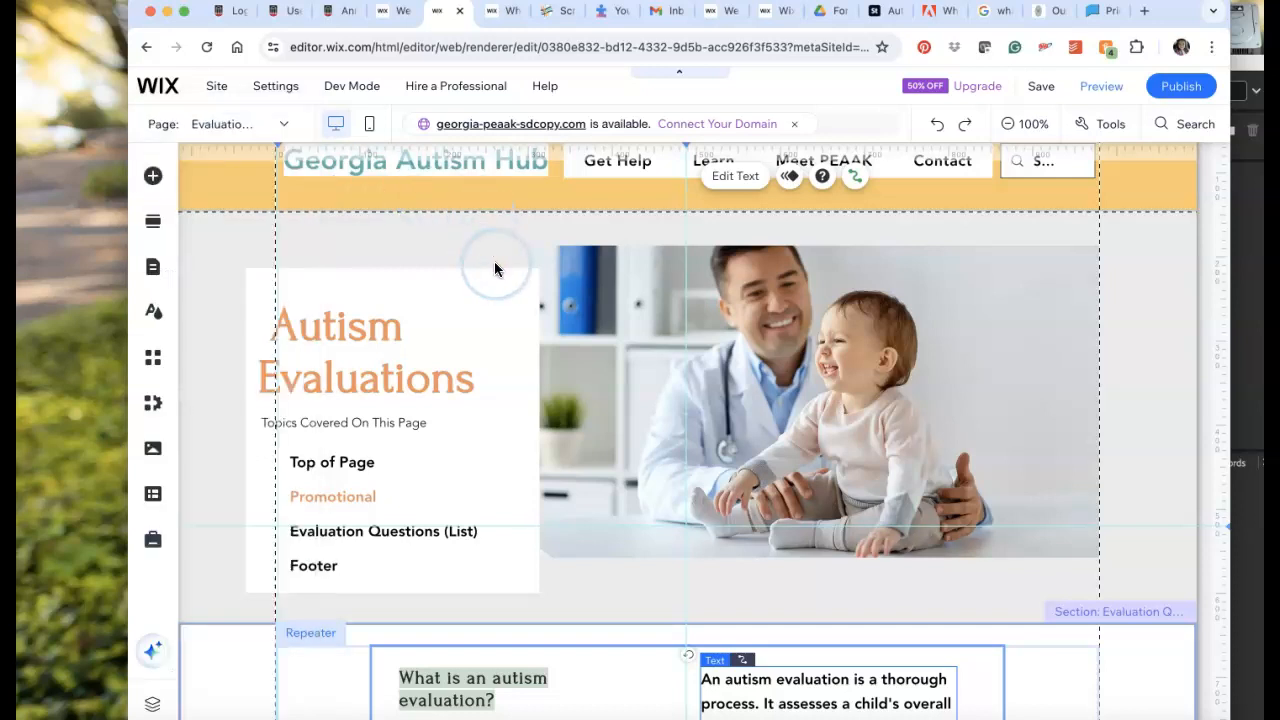
scroll(494, 268, down, 2)
scroll(494, 268, down, 1)
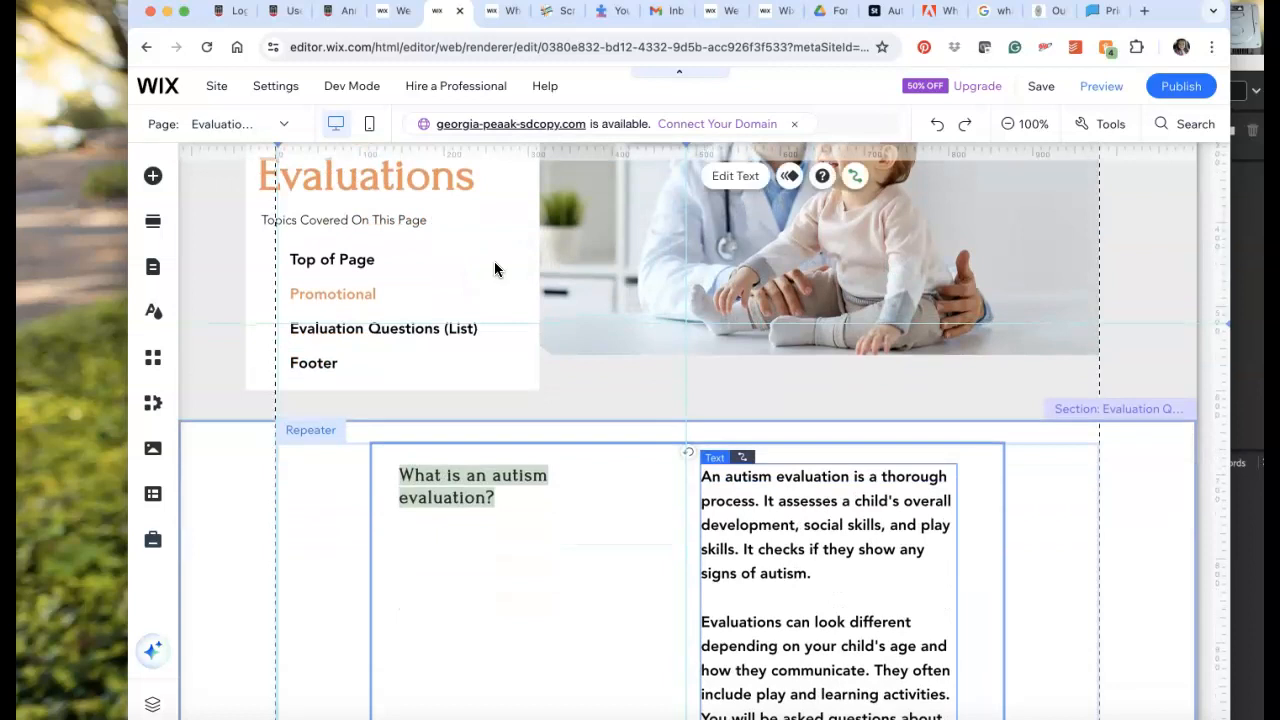
click(460, 221)
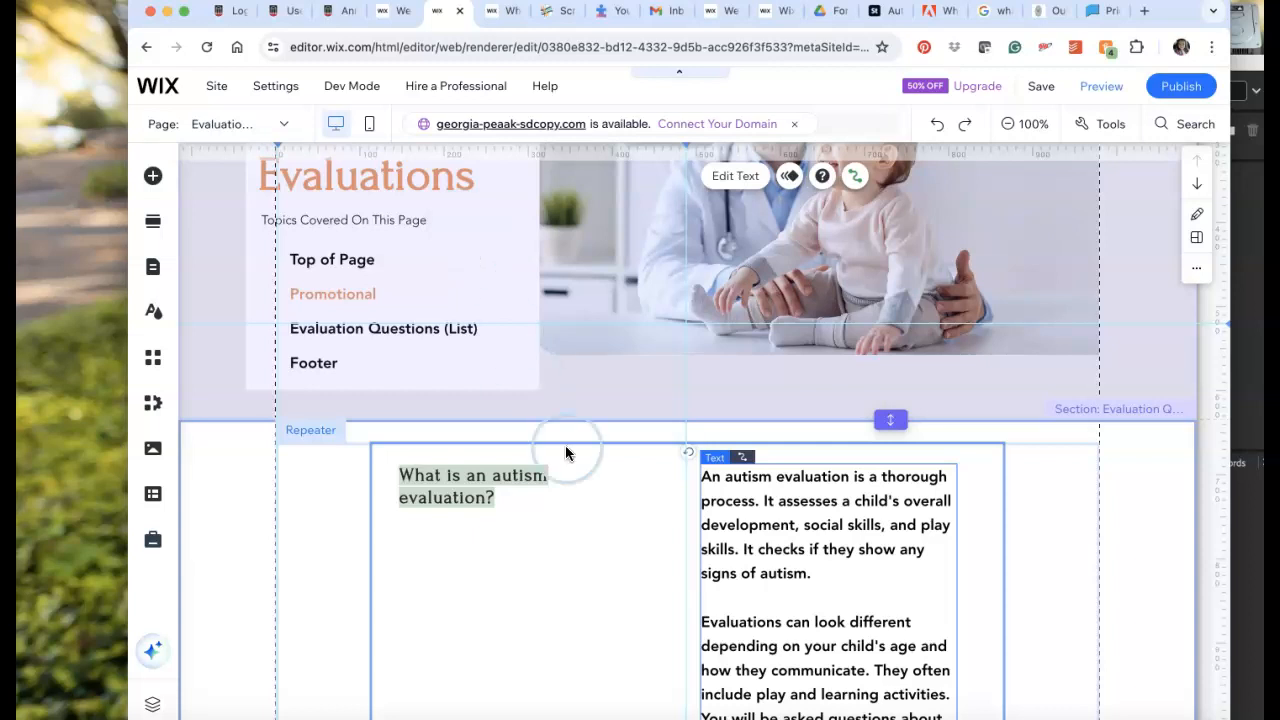
click(571, 480)
scroll(568, 420, up, 1)
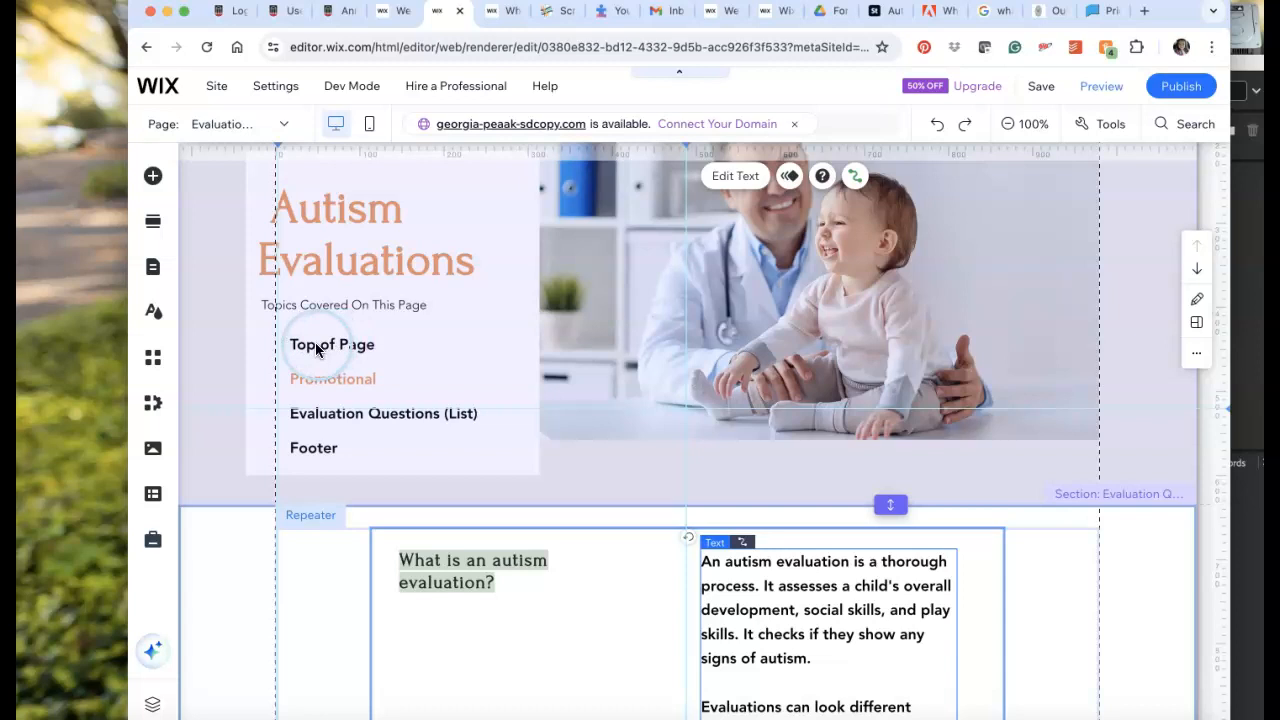
scroll(560, 620, down, 1)
scroll(559, 622, down, 5)
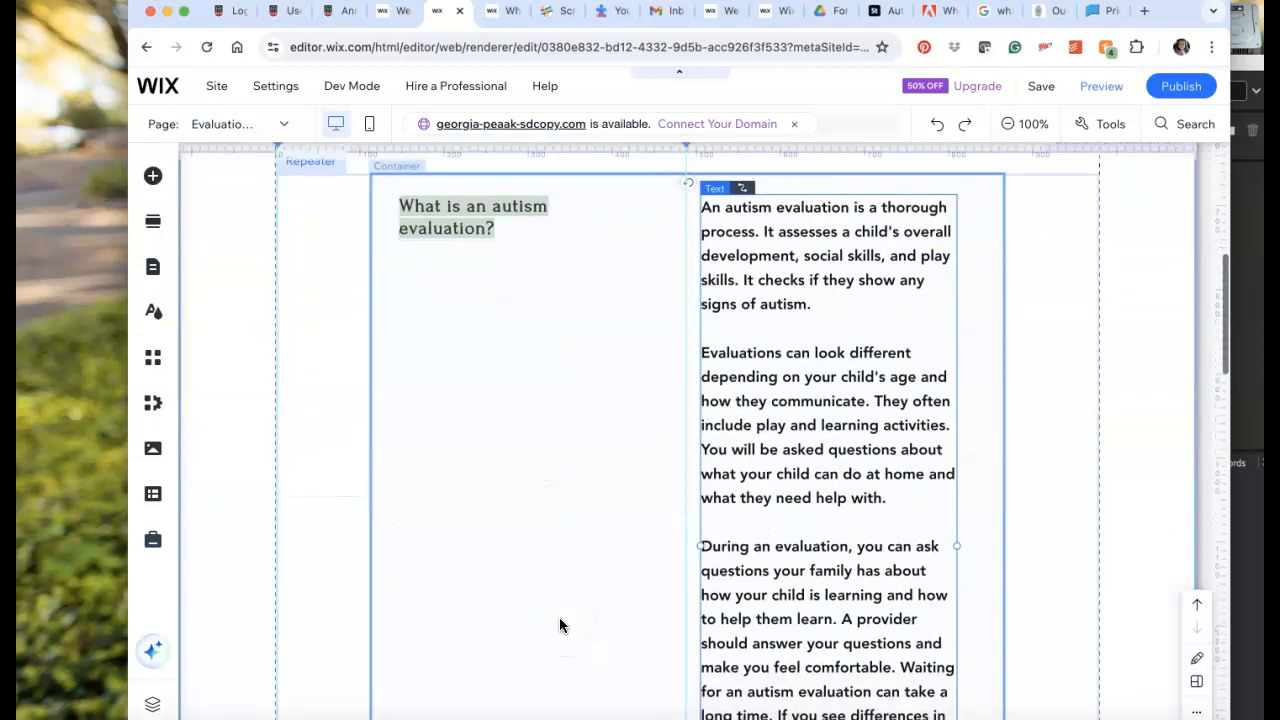
scroll(559, 622, up, 3)
scroll(559, 617, up, 1)
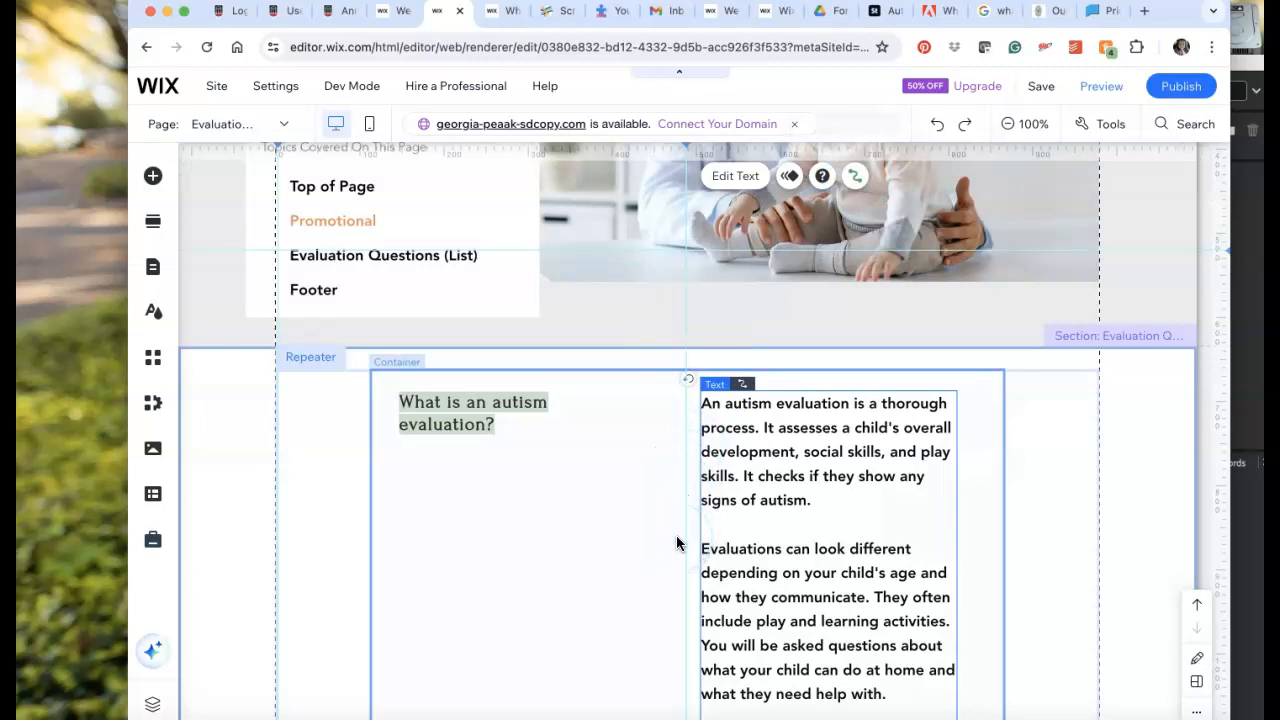
click(656, 600)
scroll(651, 610, down, 10)
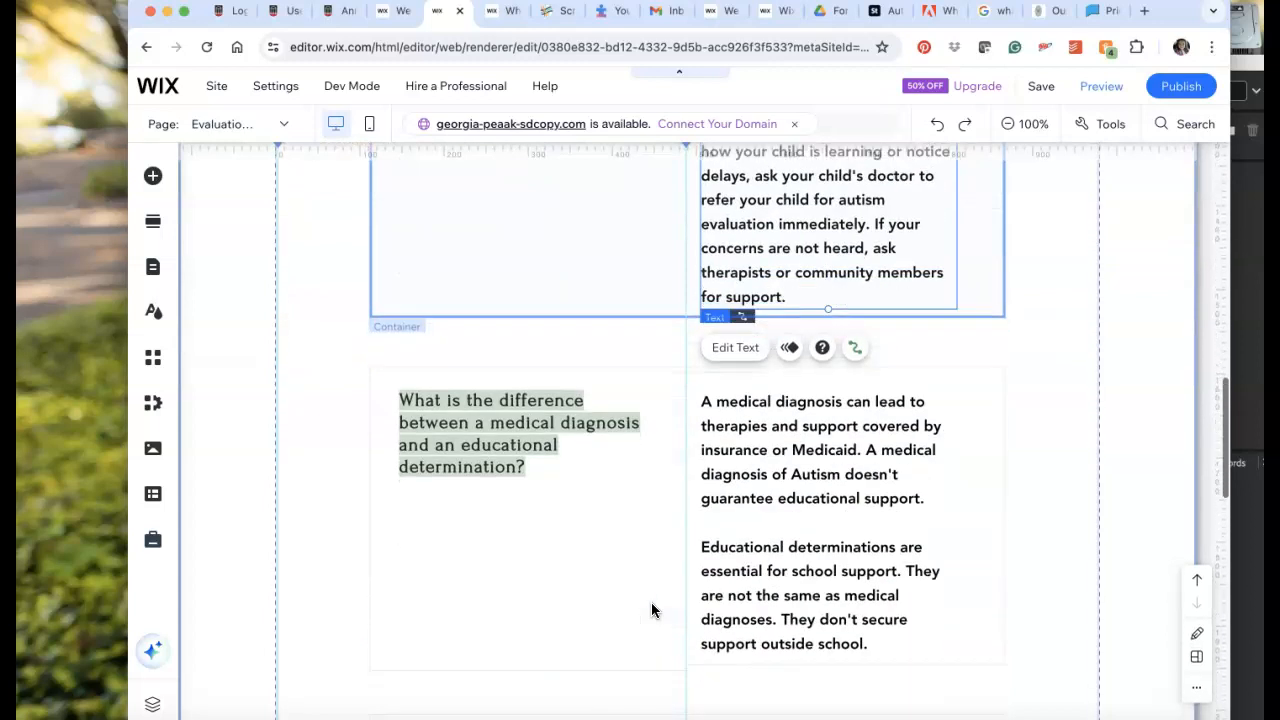
scroll(651, 610, down, 2)
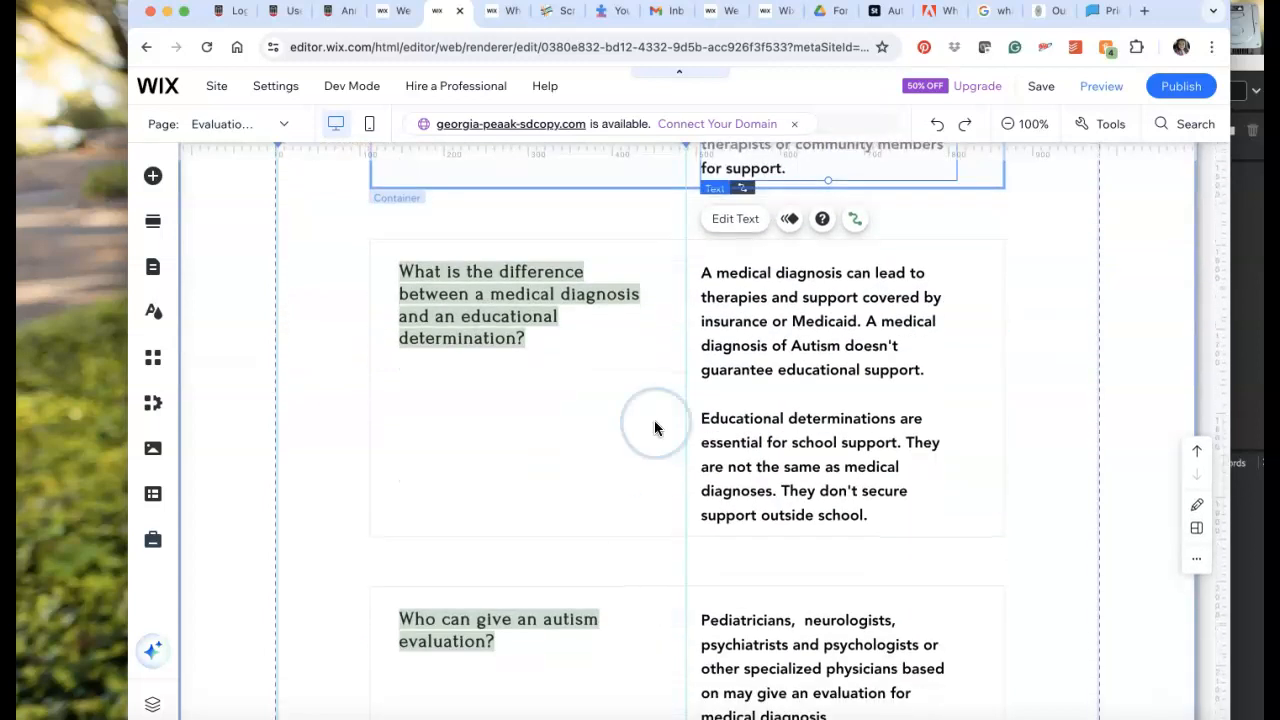
scroll(663, 377, up, 12)
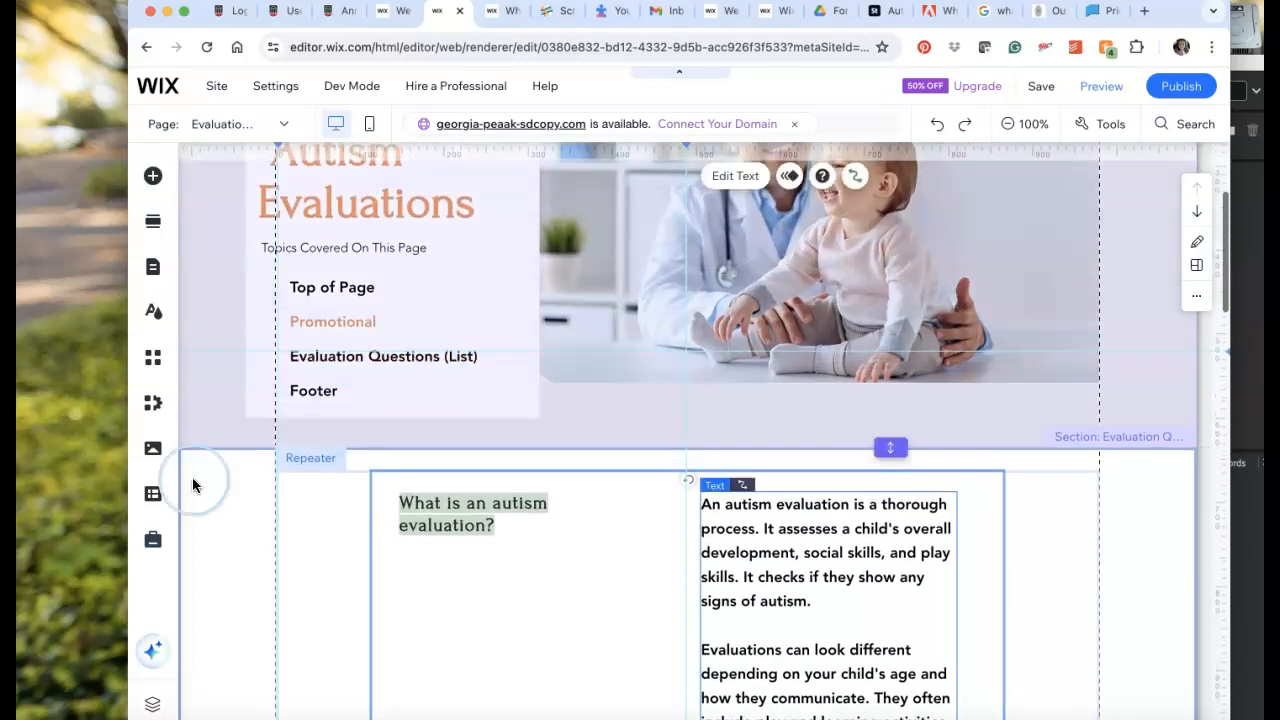
Open the Evaluation Questions collection in the CMS and look over its items and fields.
click(151, 500)
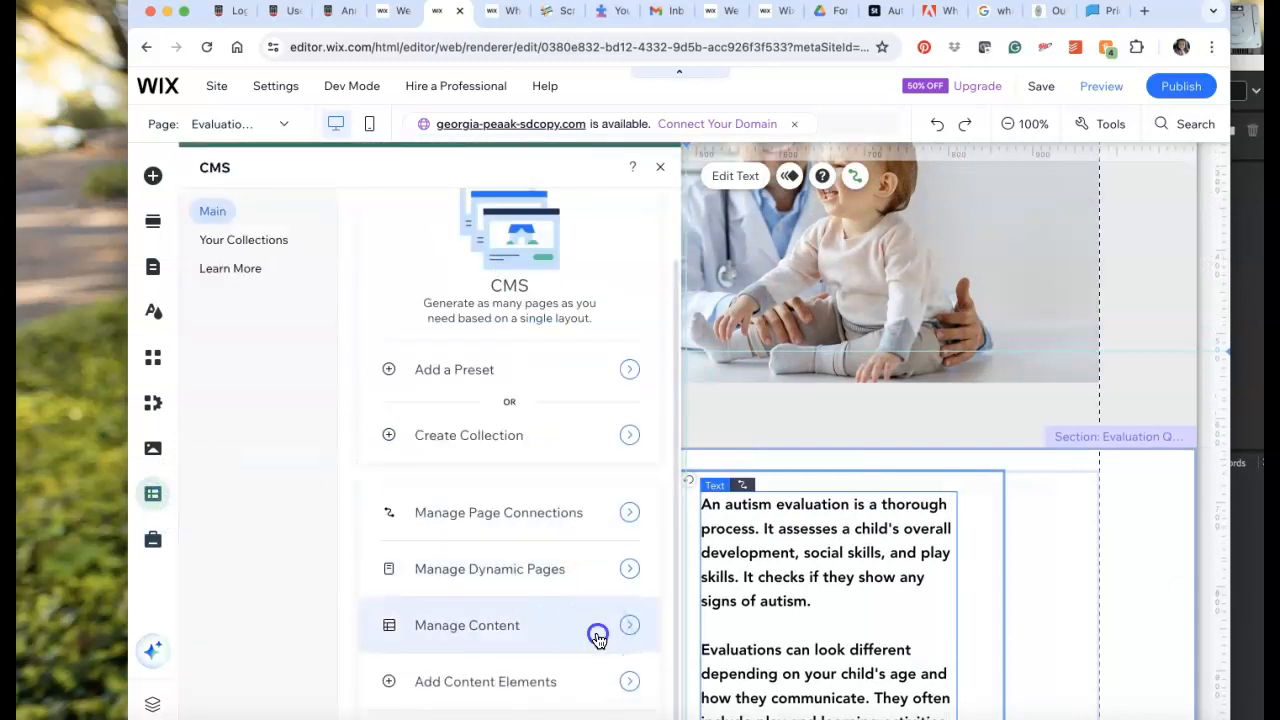
click(597, 638)
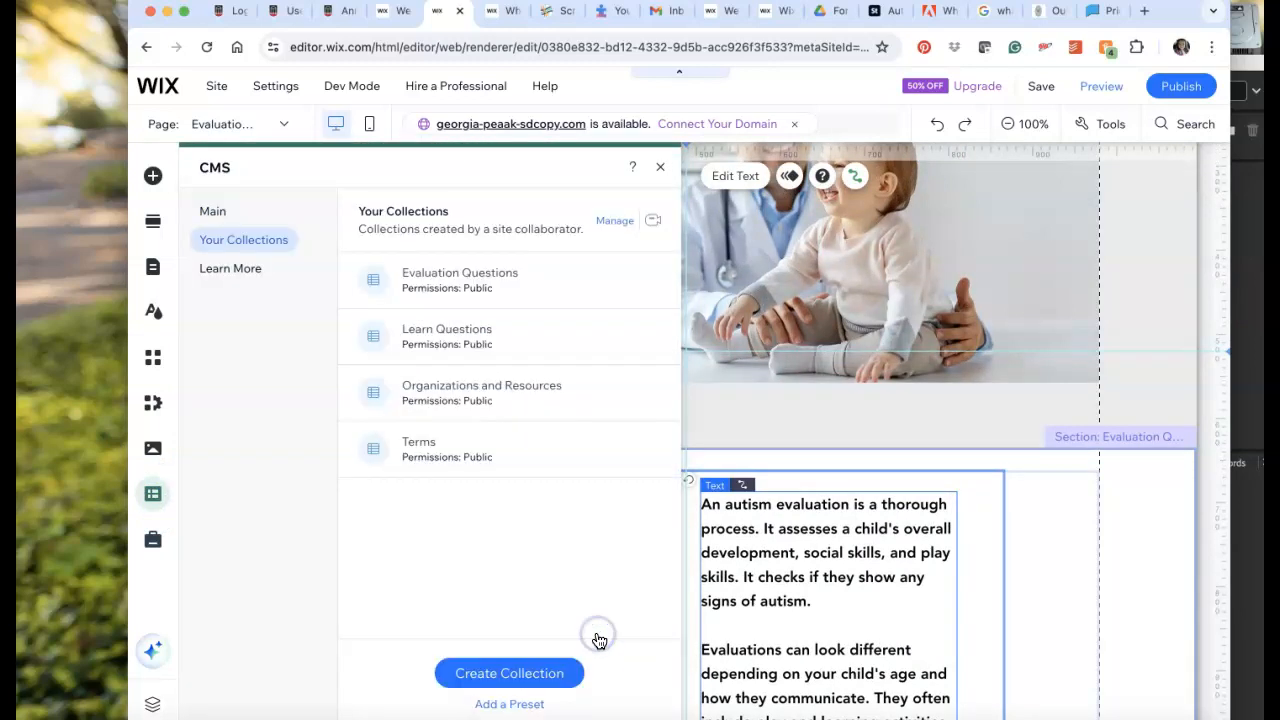
click(552, 286)
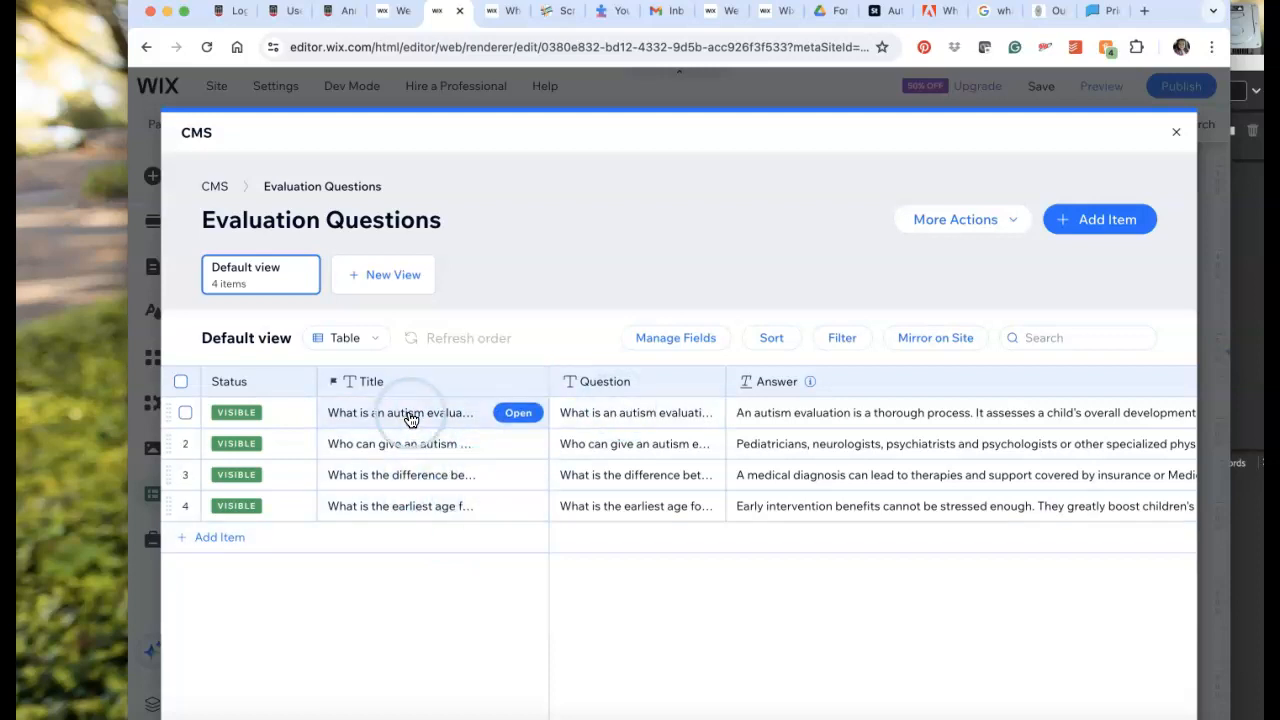
scroll(900, 452, right, 5)
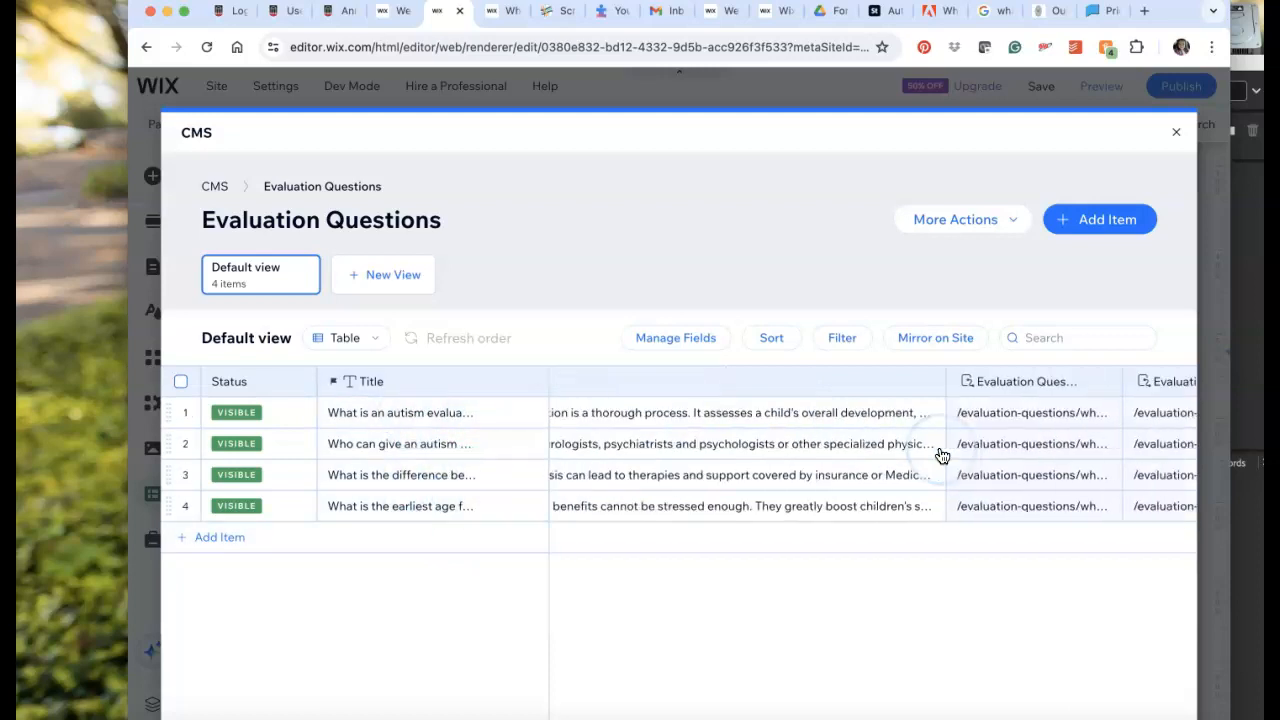
scroll(940, 452, left, 5)
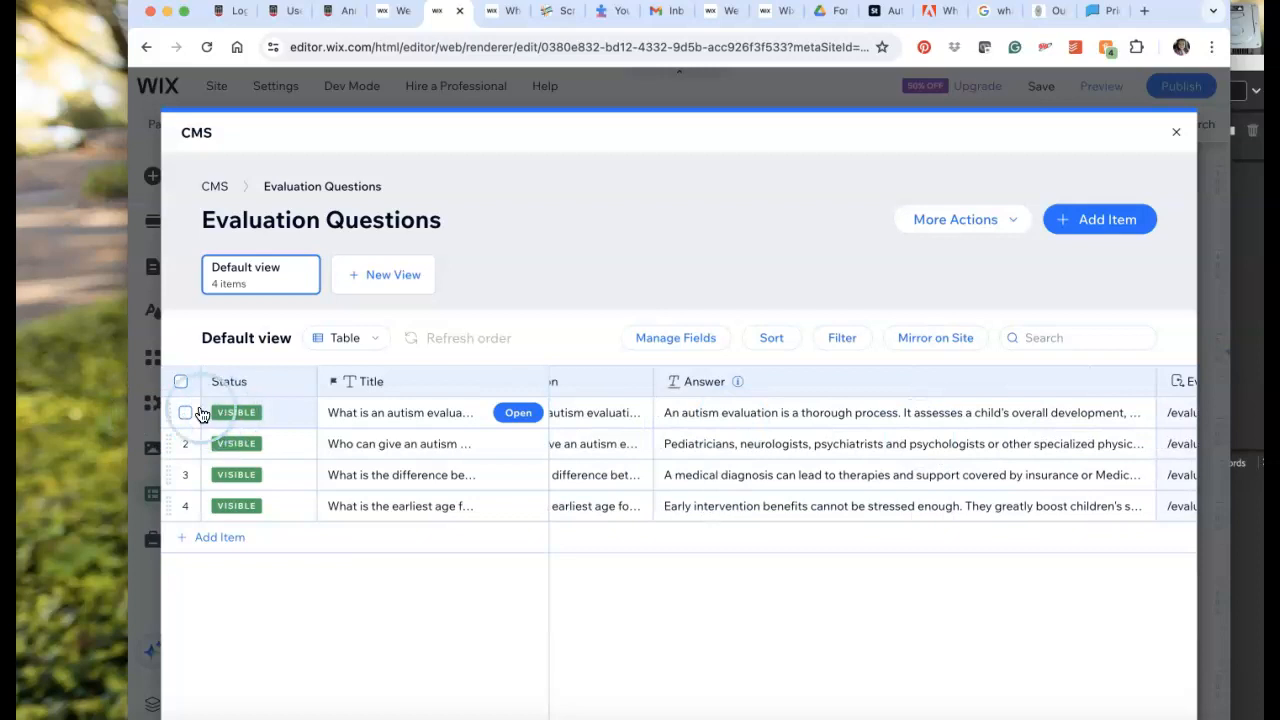
mouse_move(166, 443)
mouse_down()
mouse_move(172, 412)
mouse_move(171, 443)
mouse_up()
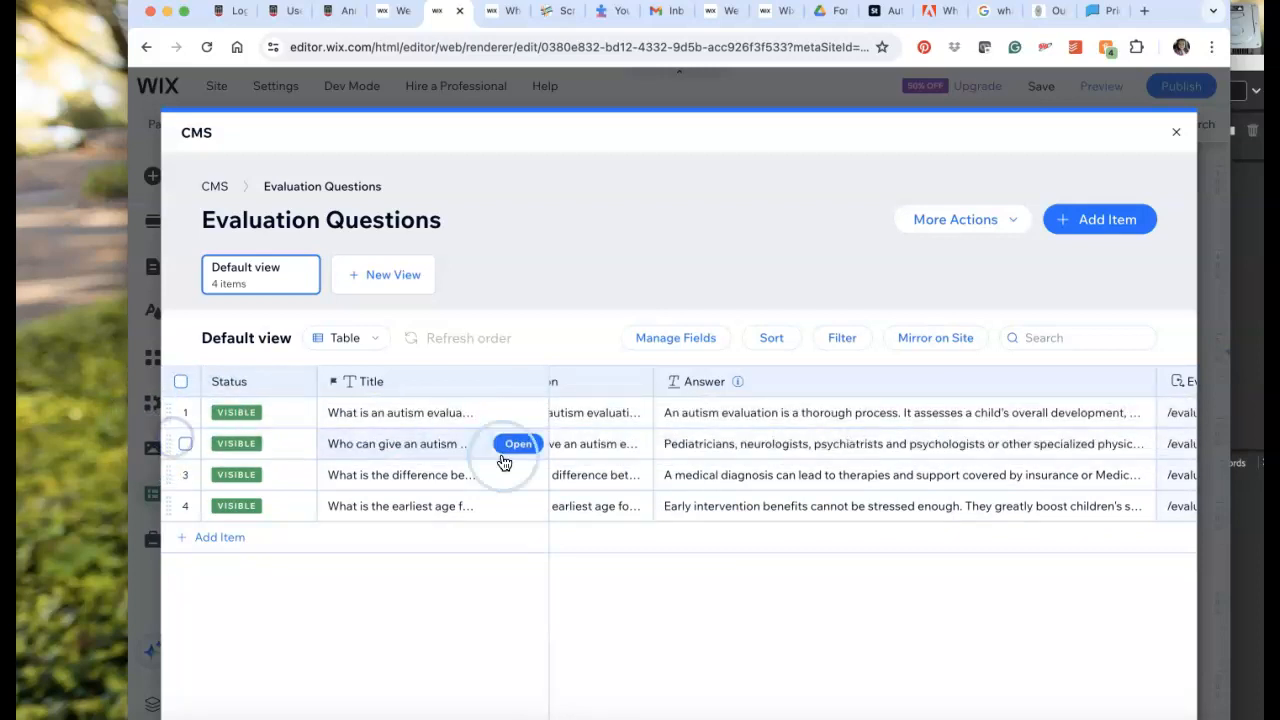
Turn on mirroring of the Evaluation Questions item order on the site, and close the collection and the CMS.
click(948, 340)
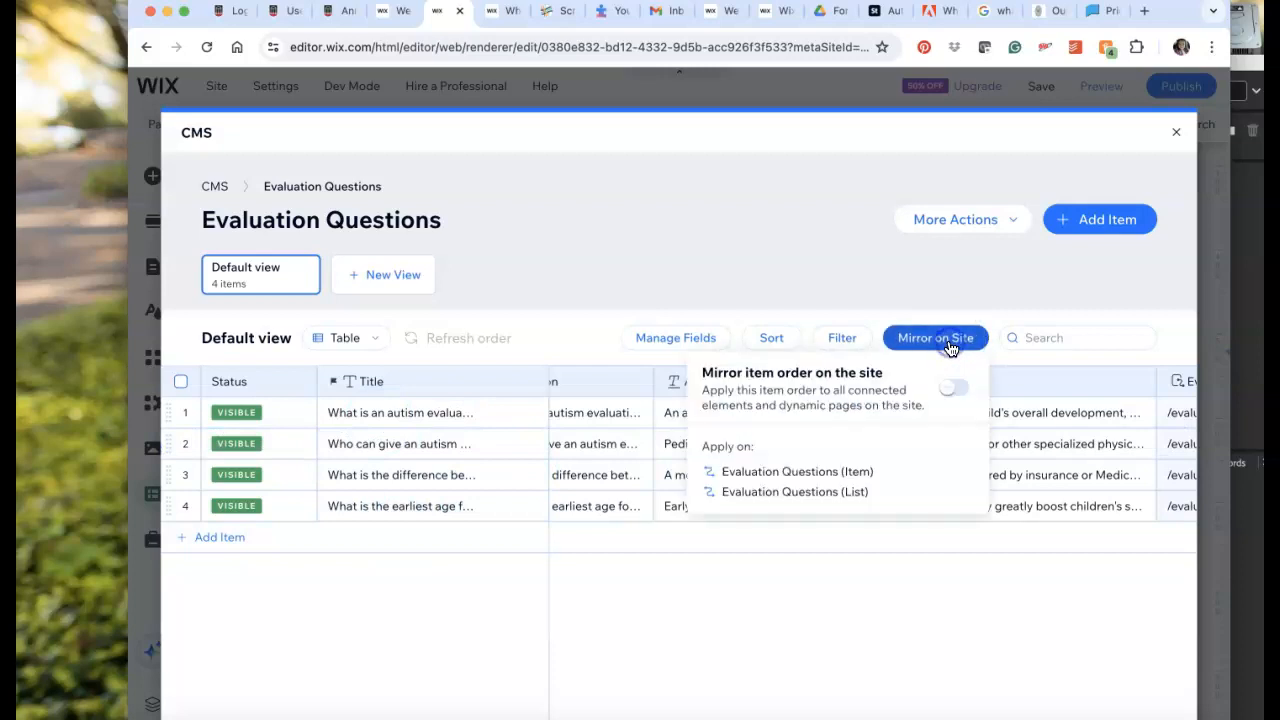
click(957, 389)
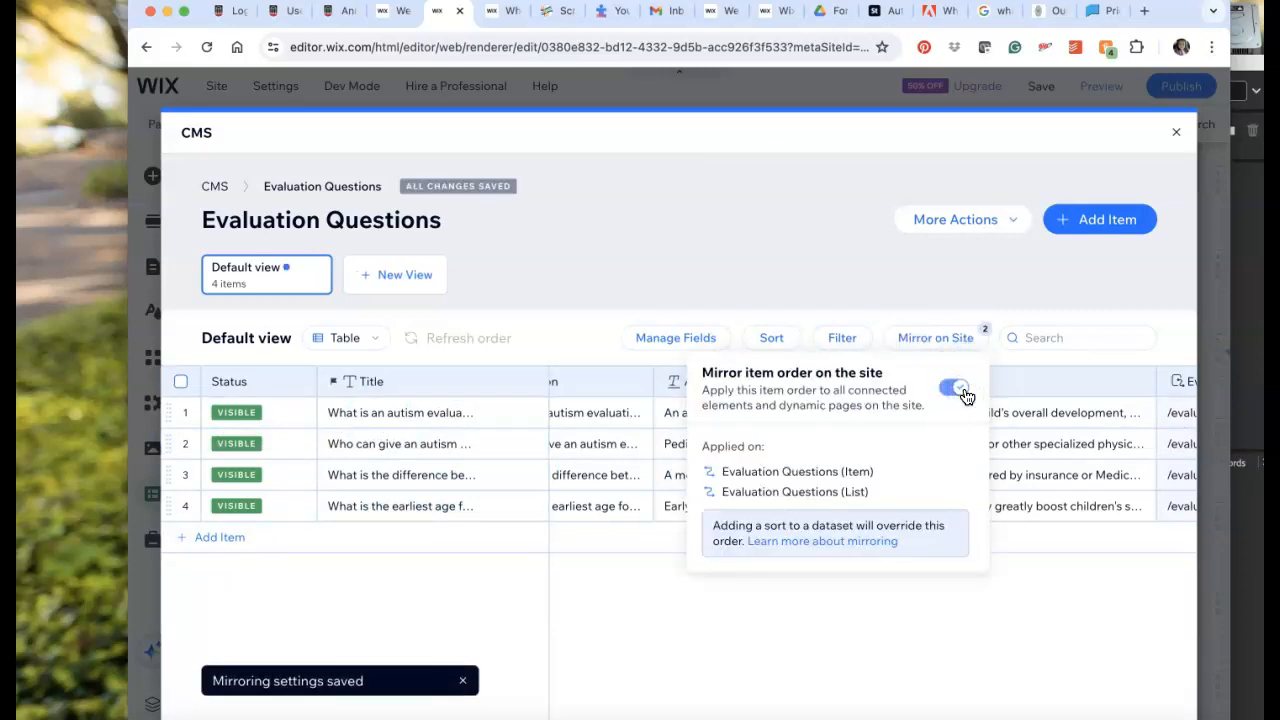
click(933, 423)
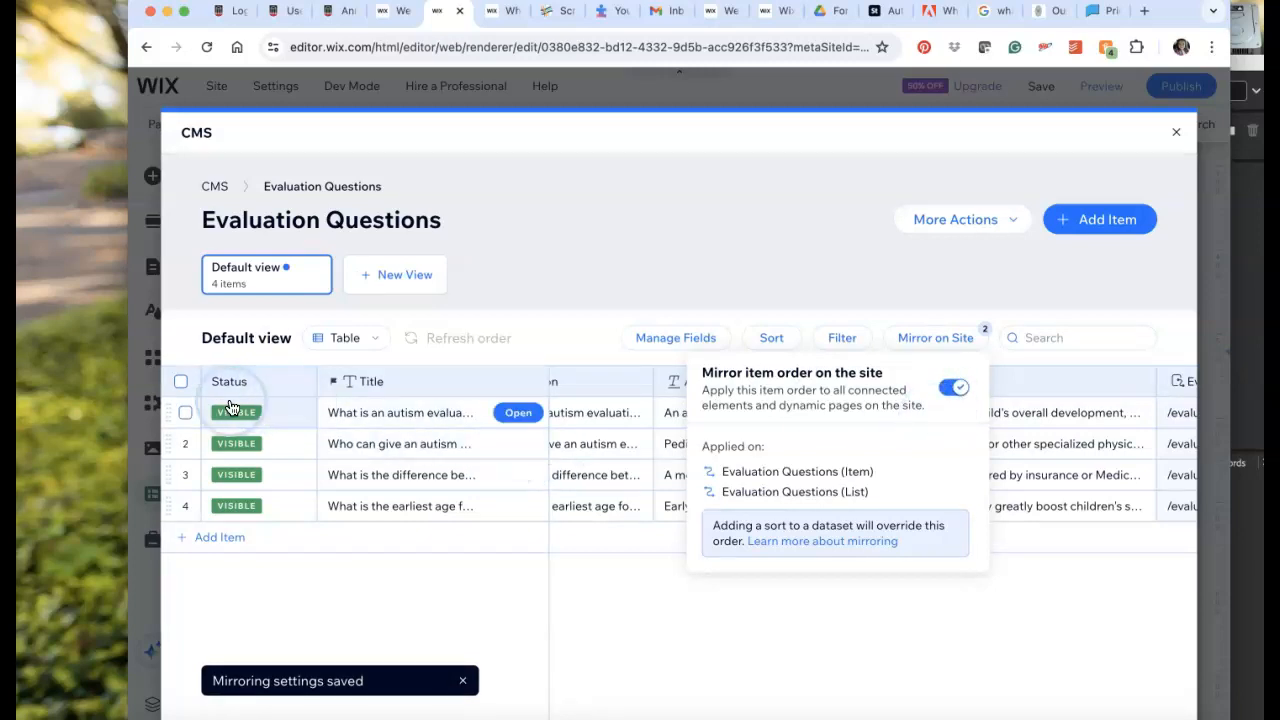
click(955, 397)
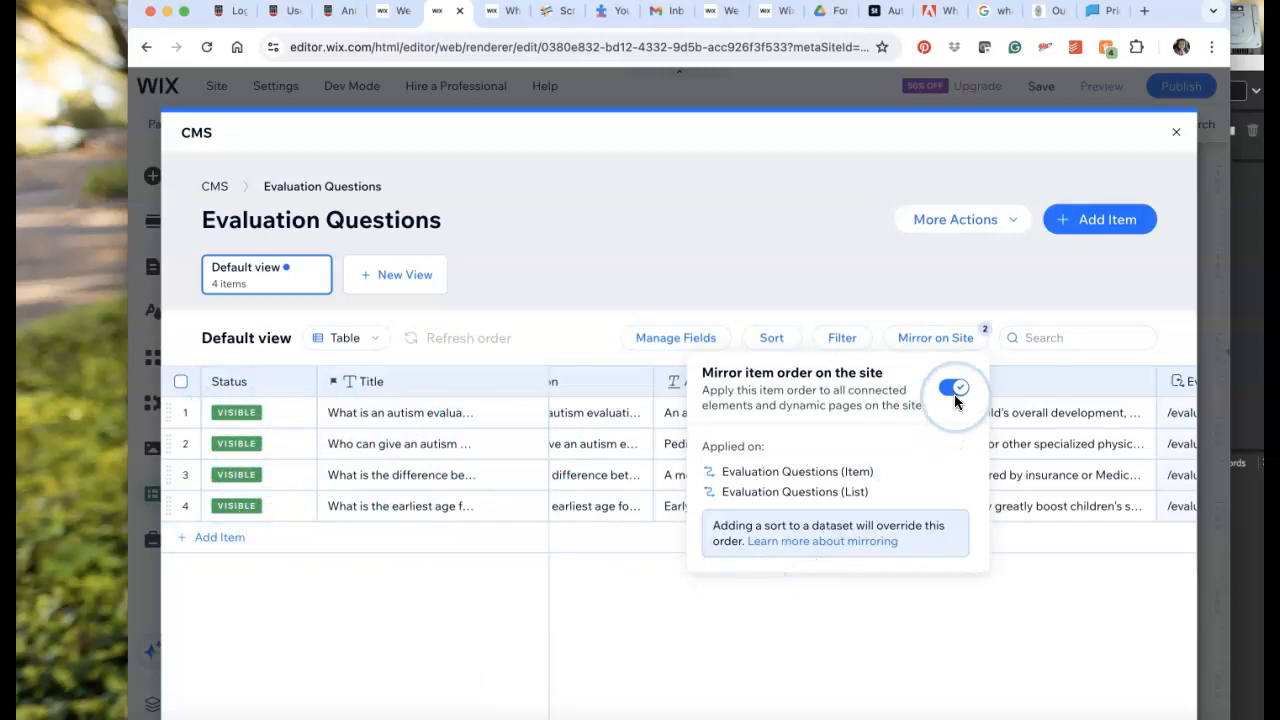
click(1178, 133)
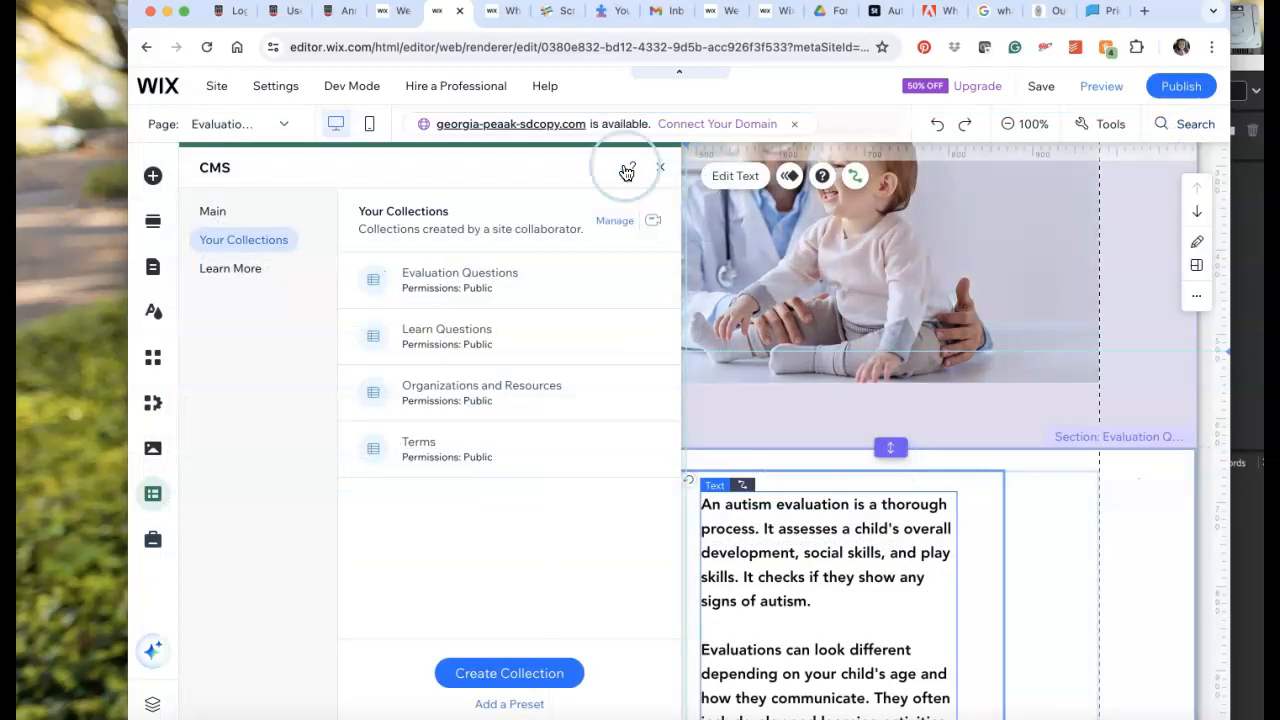
click(660, 170)
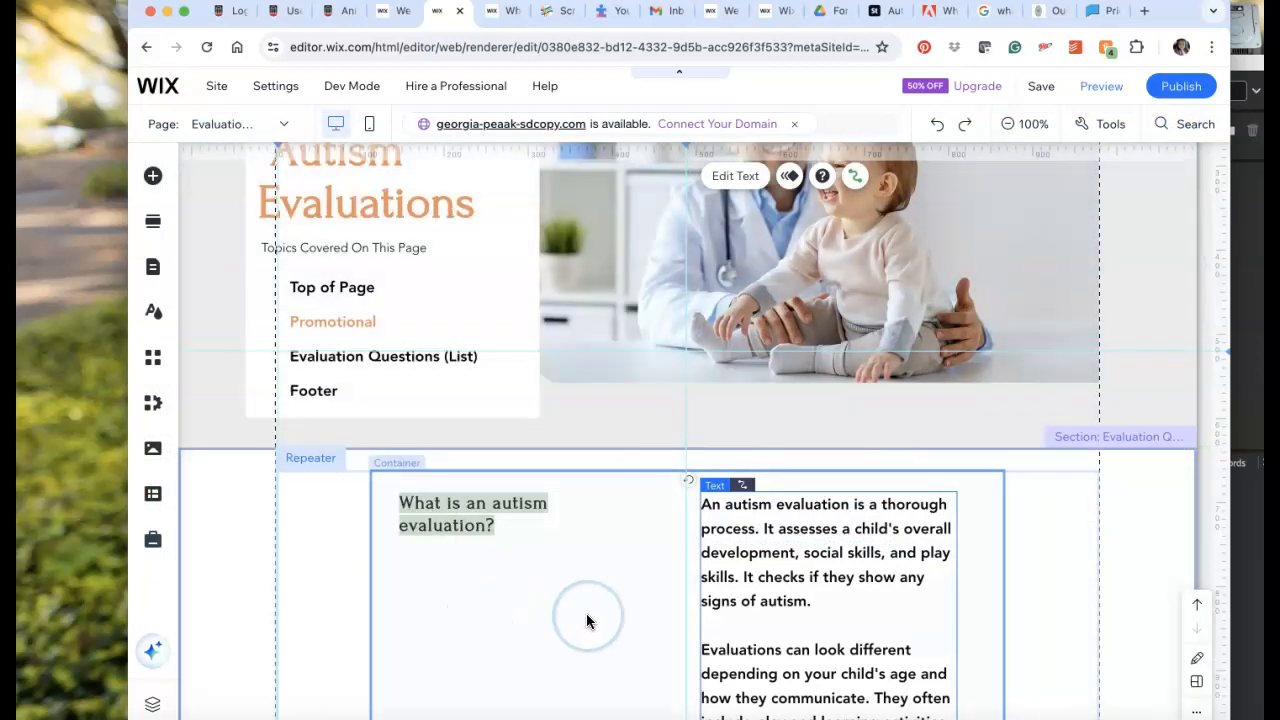
Check the order of the questions in the page's repeater.
scroll(589, 620, down, 7)
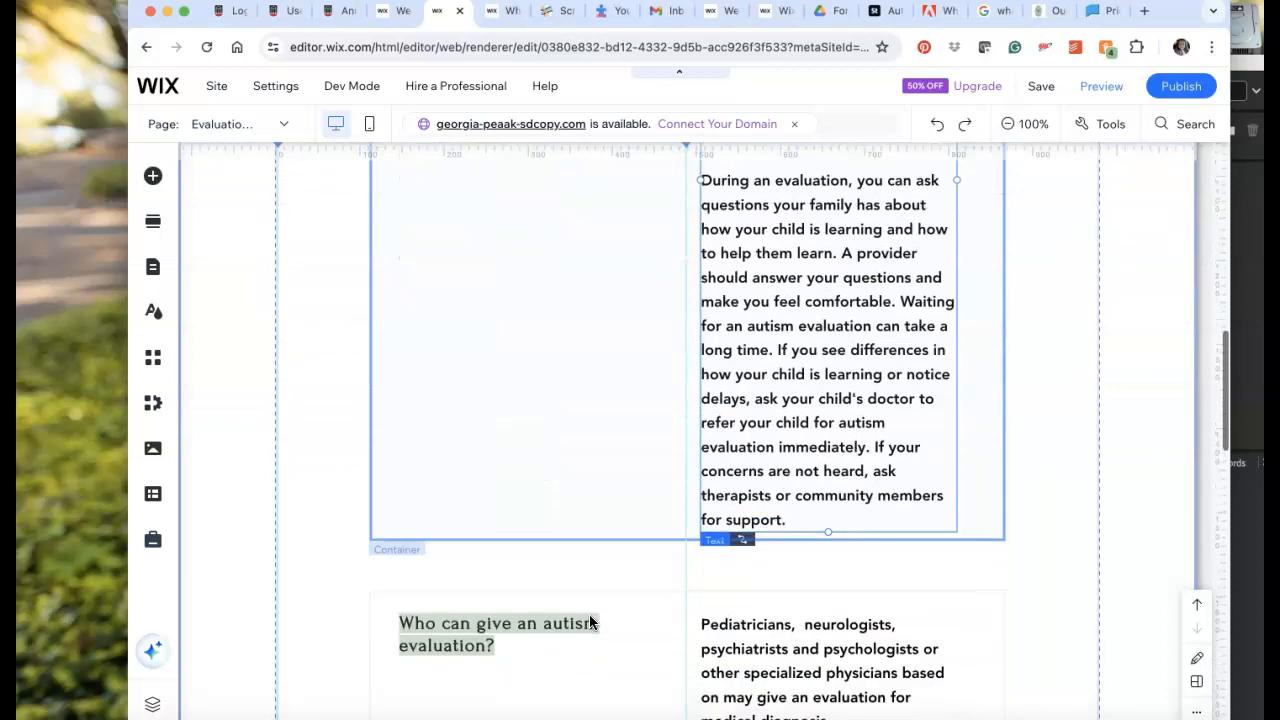
scroll(589, 620, down, 9)
scroll(590, 622, up, 16)
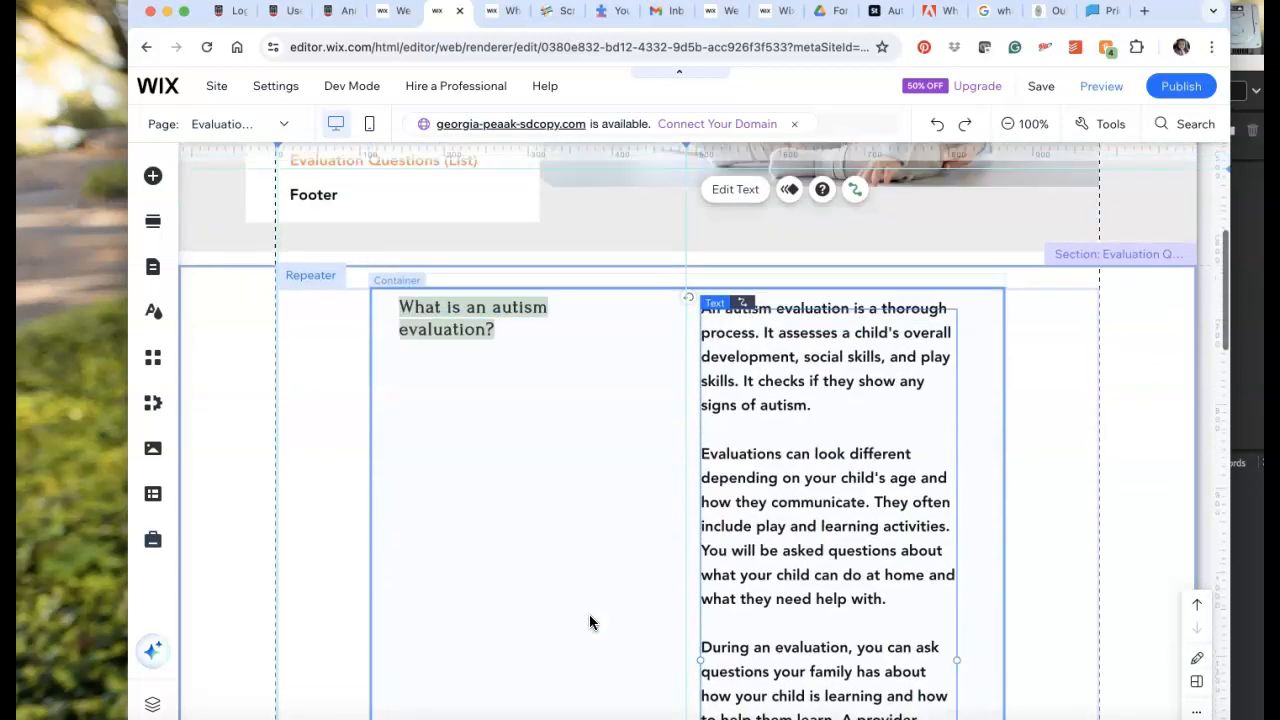
scroll(589, 620, up, 4)
scroll(589, 620, down, 1)
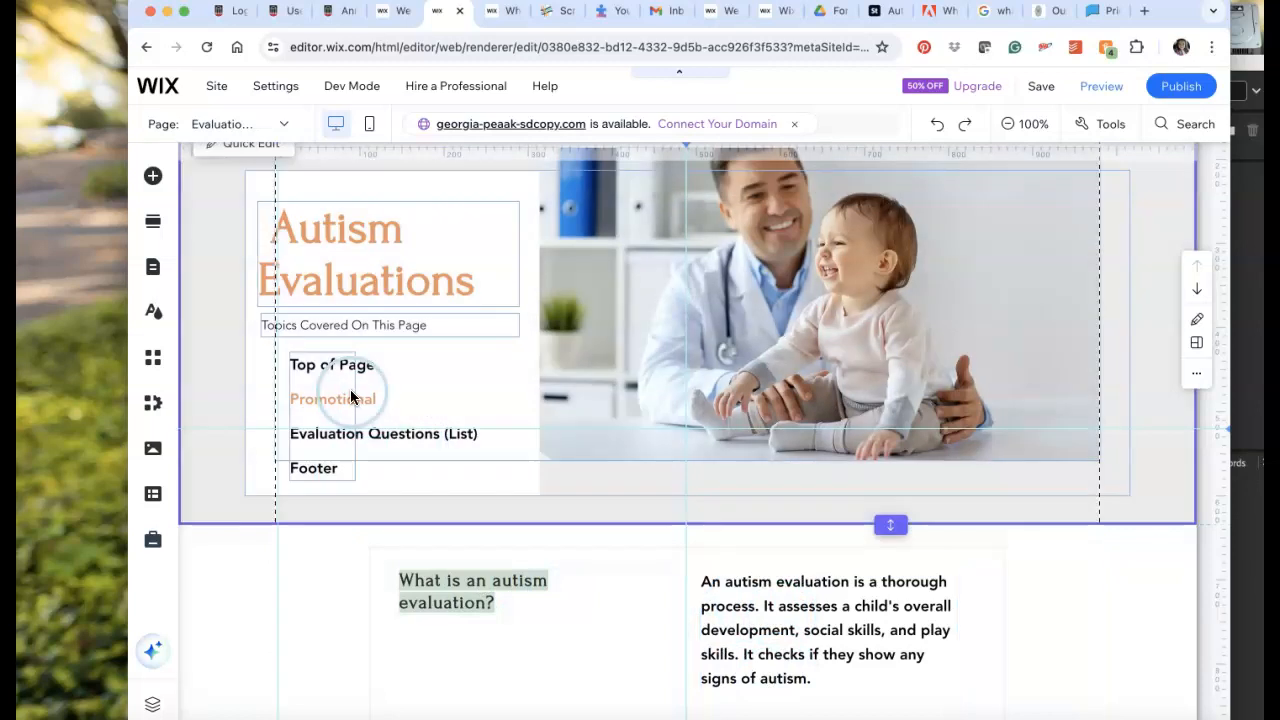
Browse the elements that can be added to find the in-page menu designs among the menus and anchors.
click(345, 377)
click(337, 391)
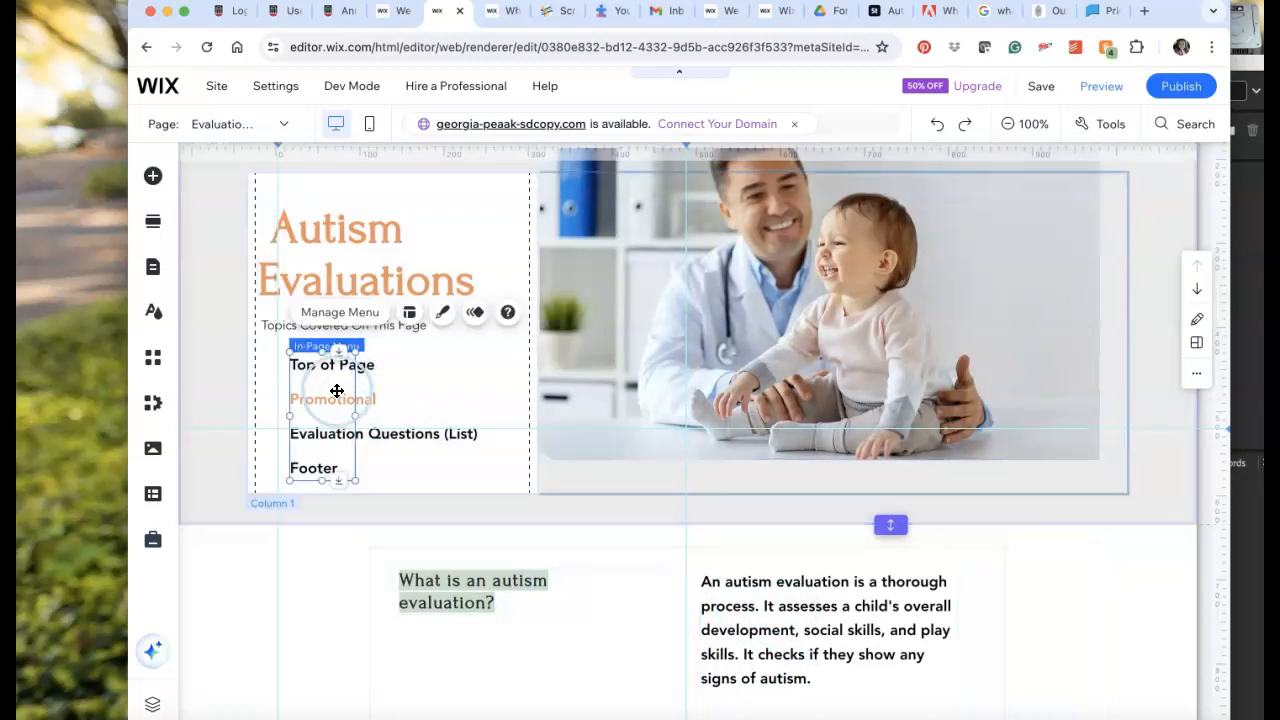
click(155, 176)
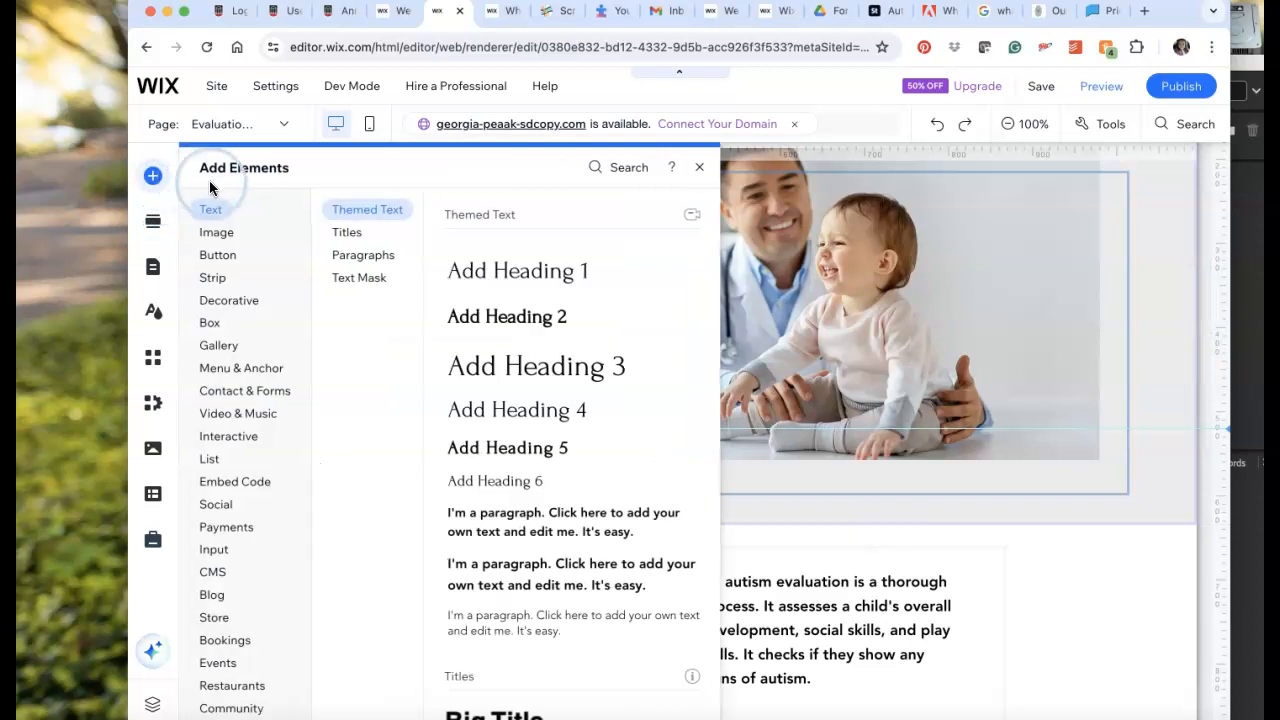
click(336, 254)
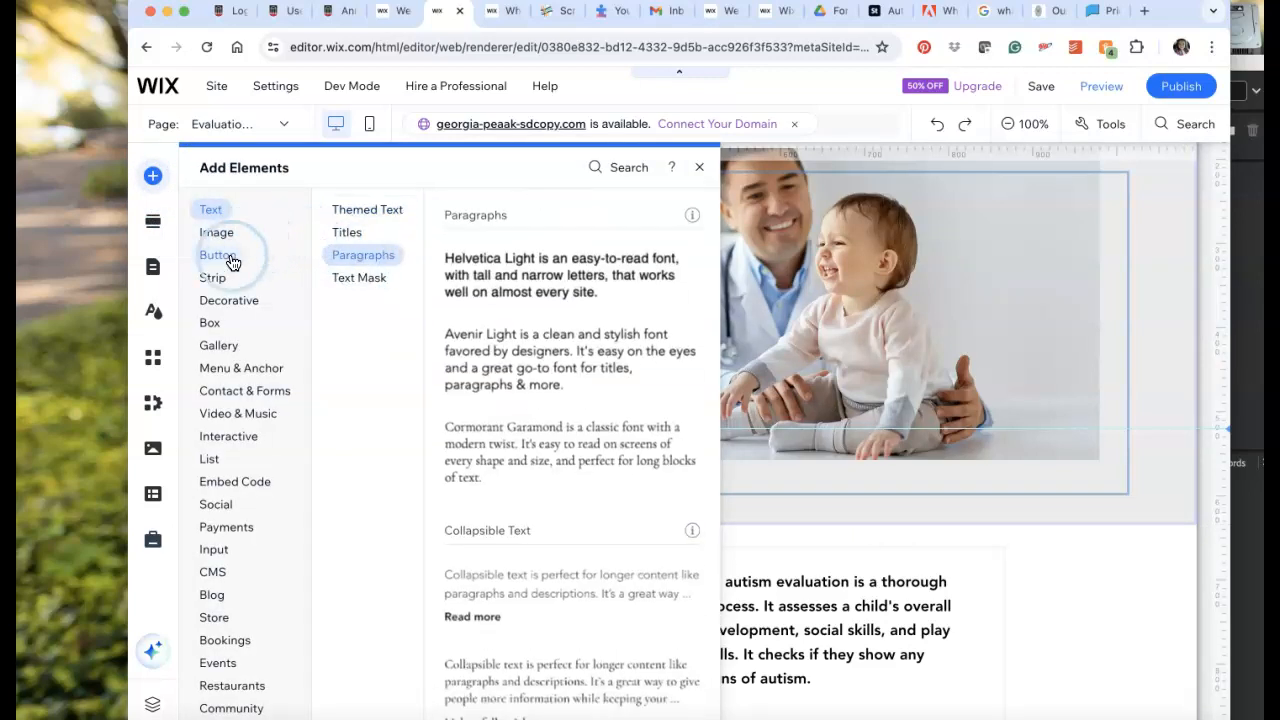
click(232, 262)
click(220, 263)
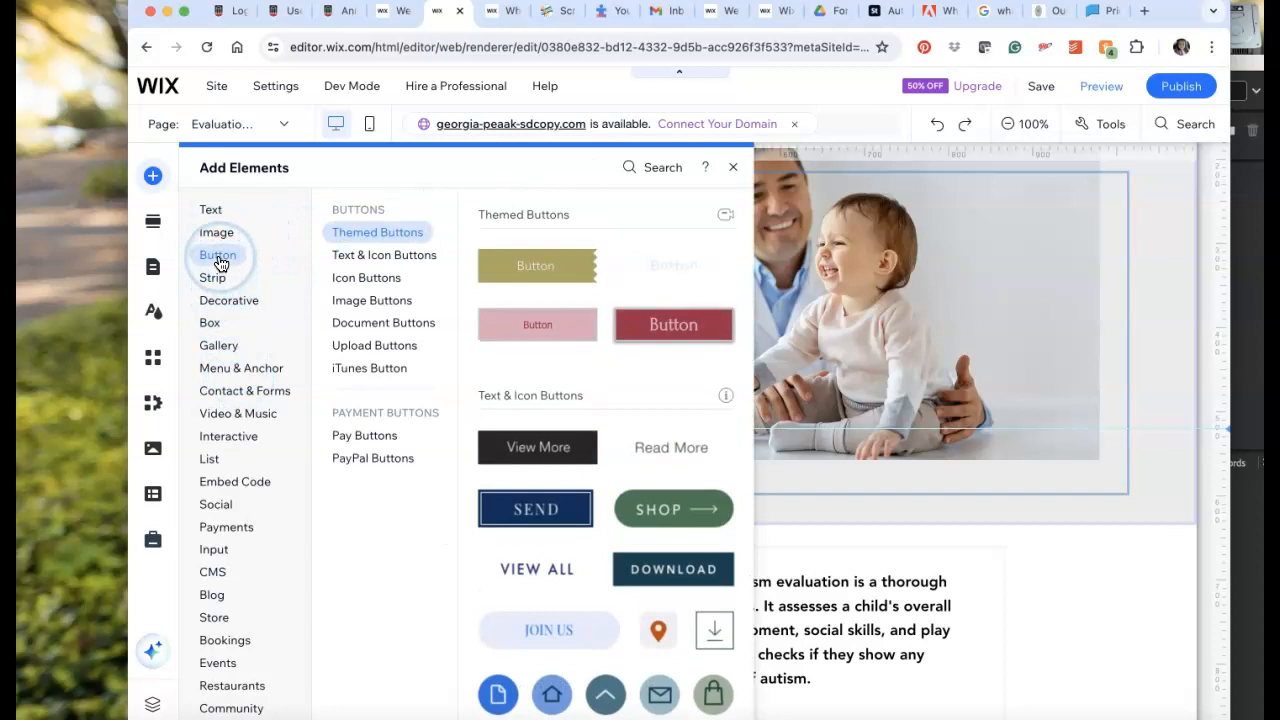
click(212, 323)
click(218, 346)
click(226, 376)
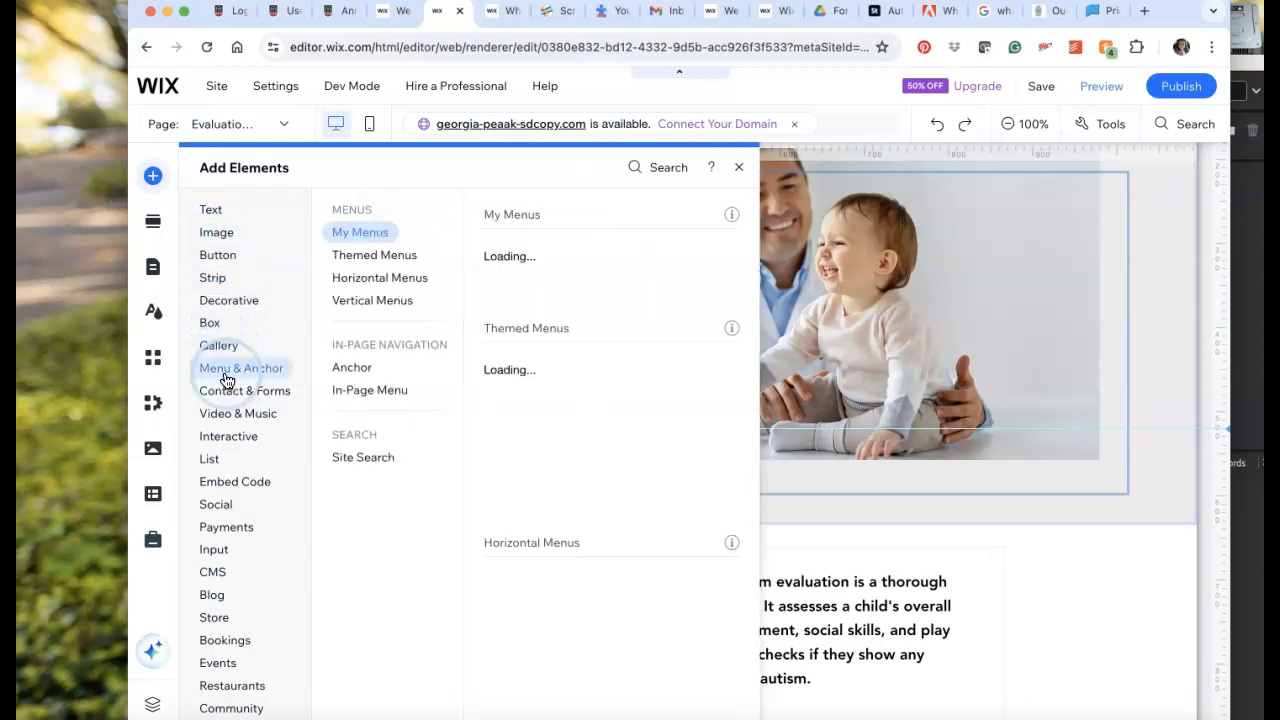
click(370, 392)
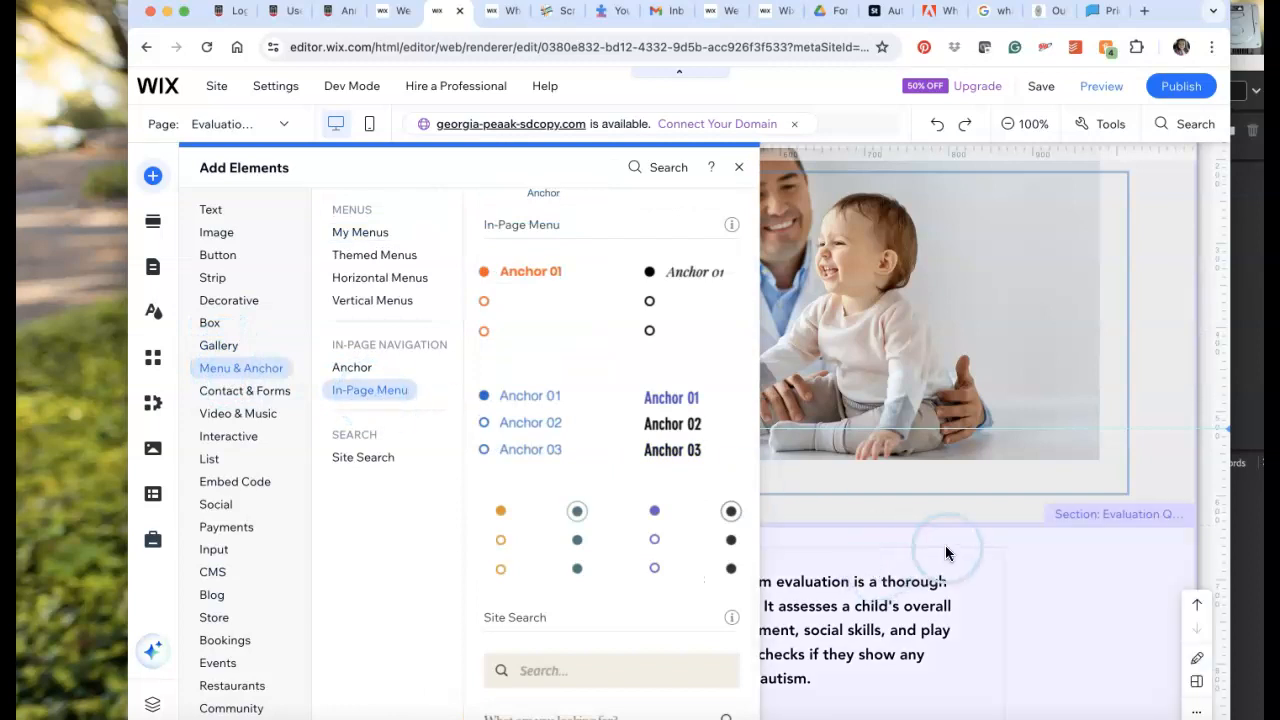
click(1066, 556)
Close the element browser and rename the in-page menu's Top of Page entry as "What is an autism evaluation?".
click(366, 372)
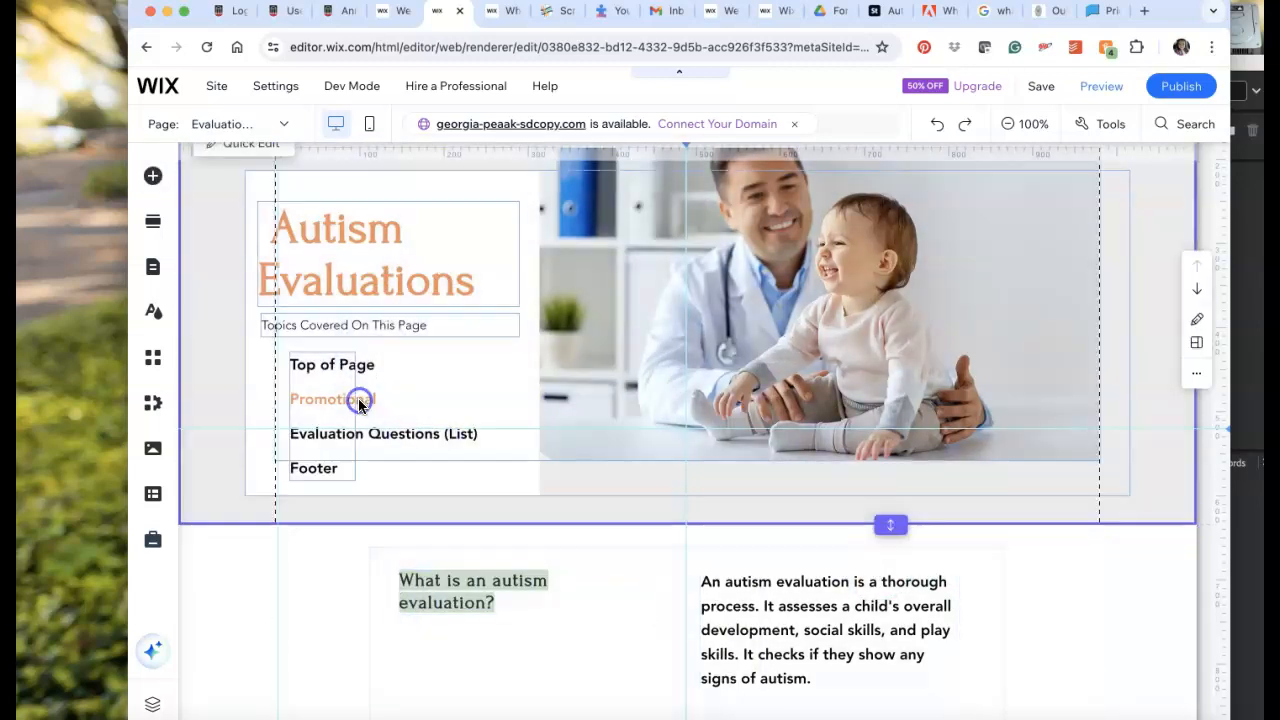
click(341, 403)
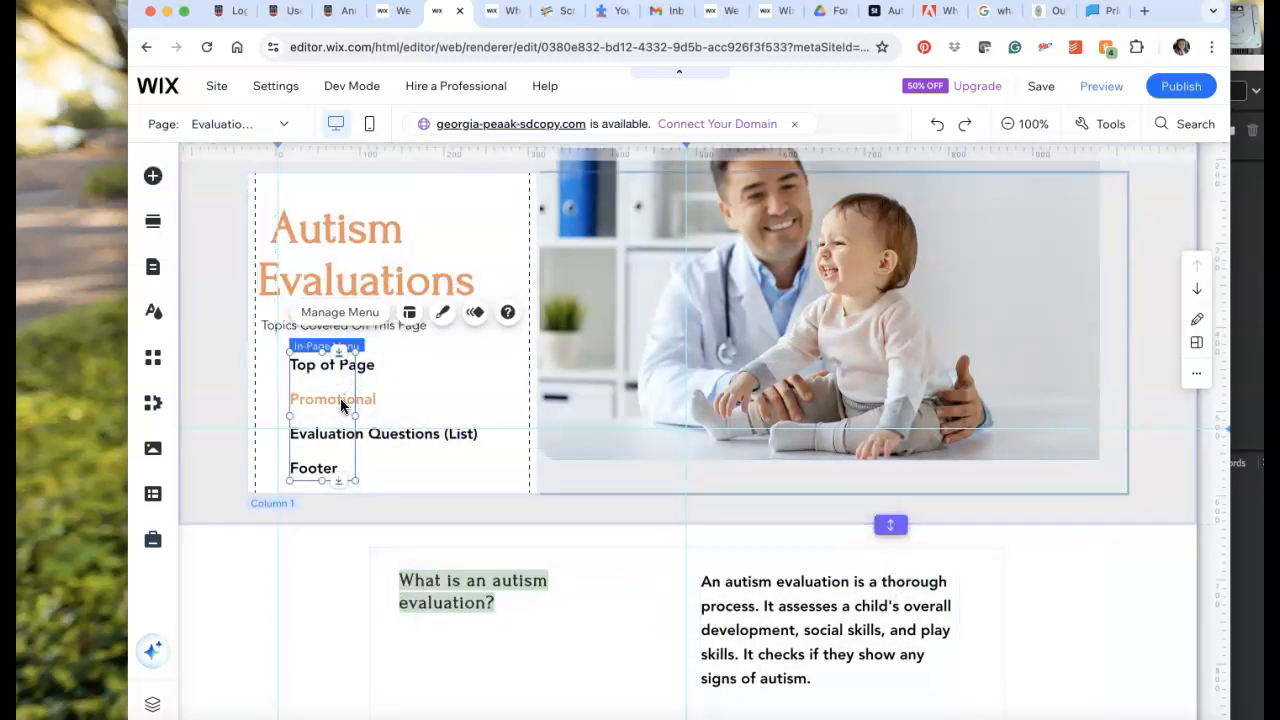
click(357, 322)
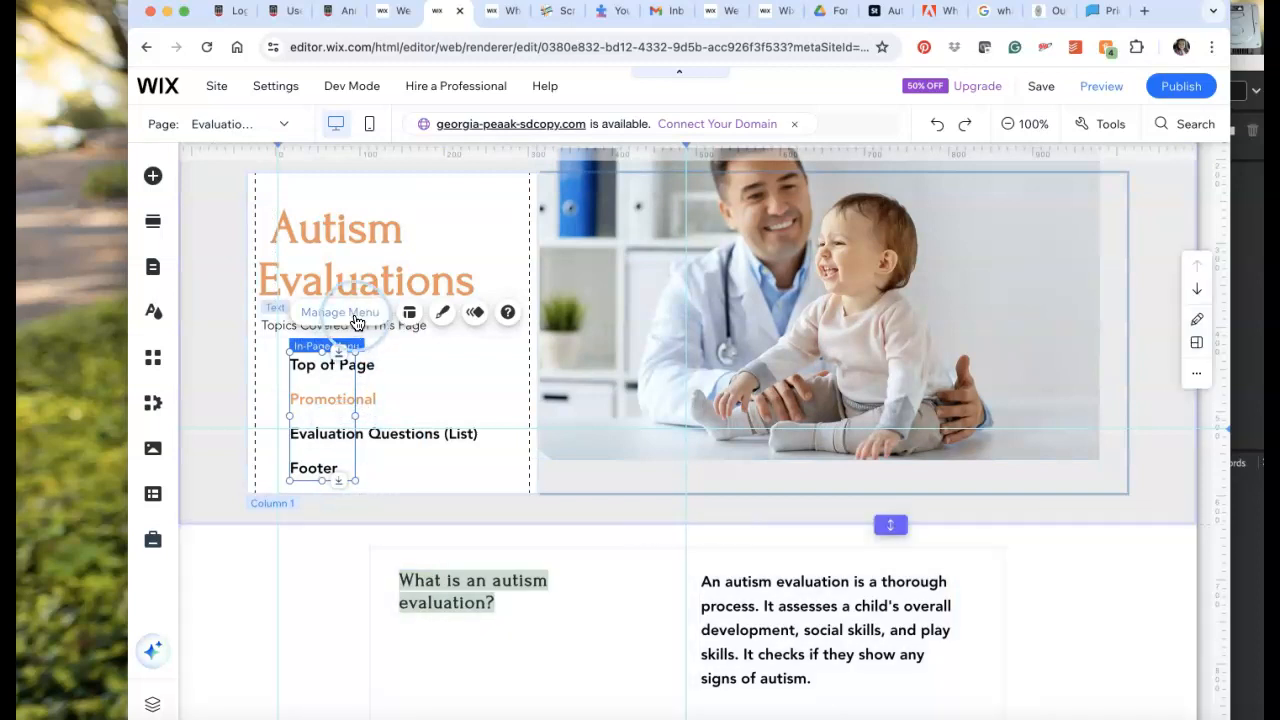
click(508, 460)
click(527, 492)
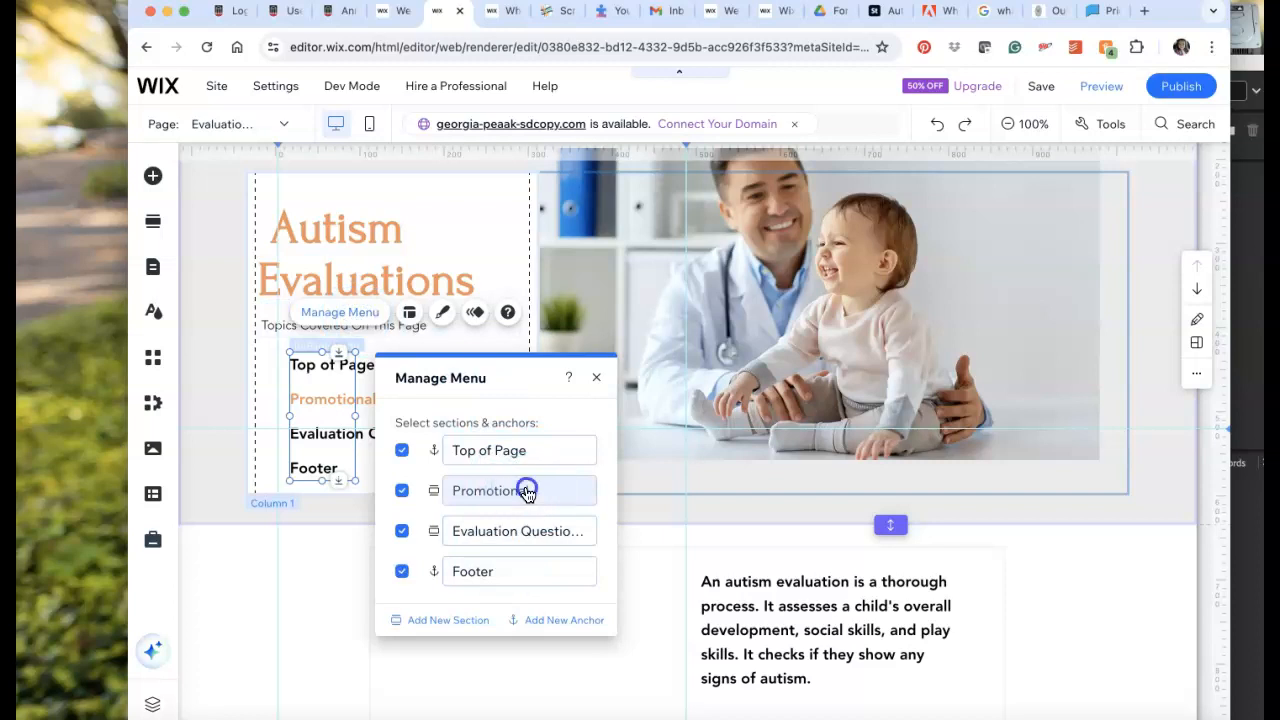
click(538, 449)
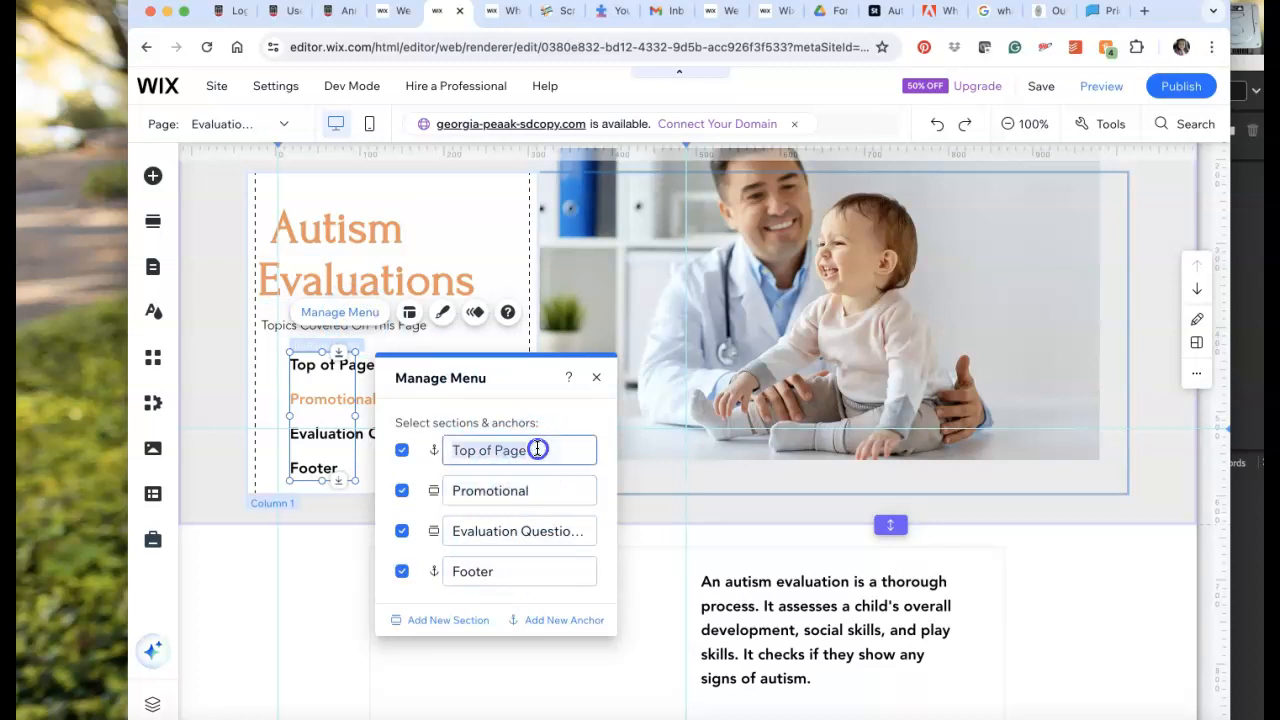
text(What i)
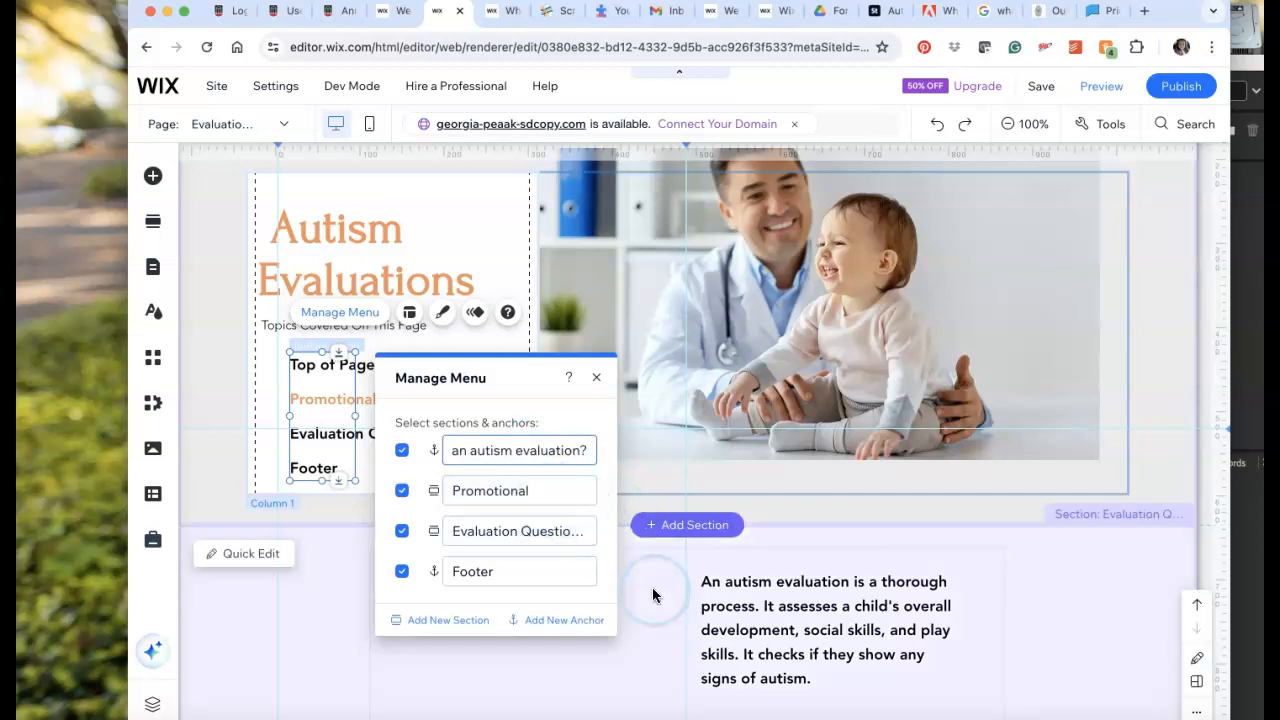
Rename the in-page menu's Promotional entry as "Who can give an autism evaluation?".
scroll(654, 595, down, 3)
scroll(652, 587, down, 10)
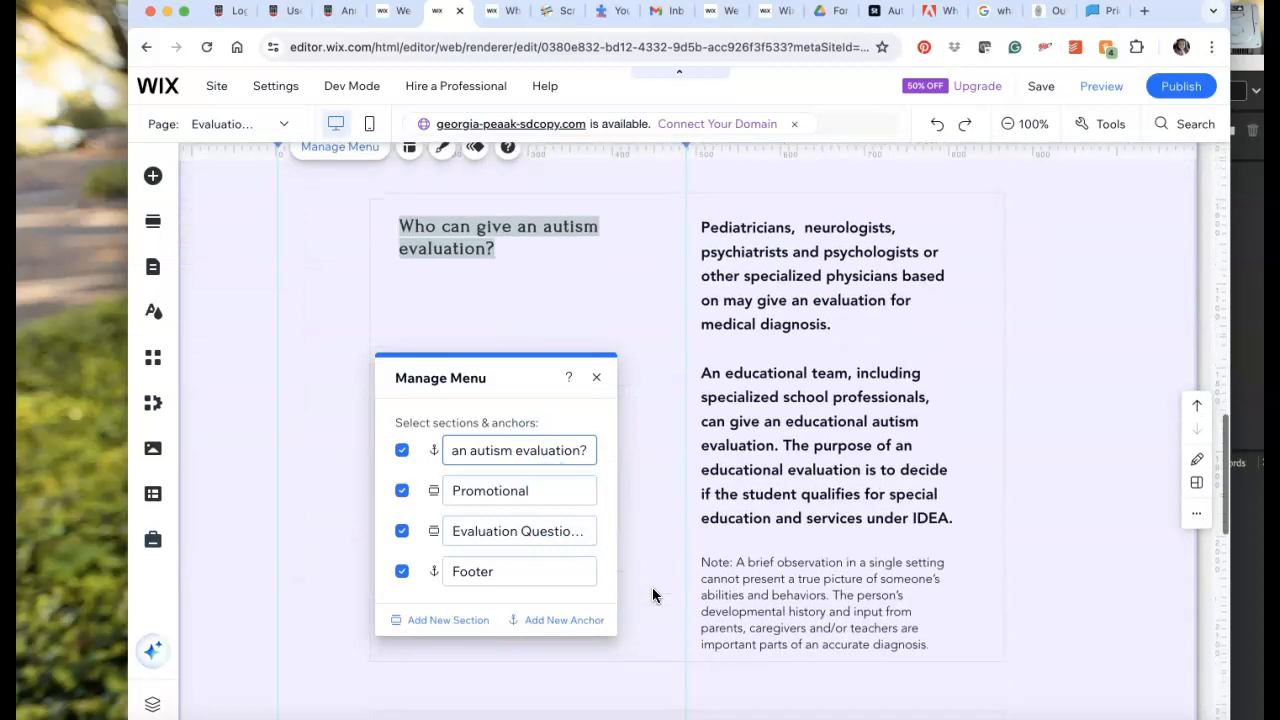
click(500, 490)
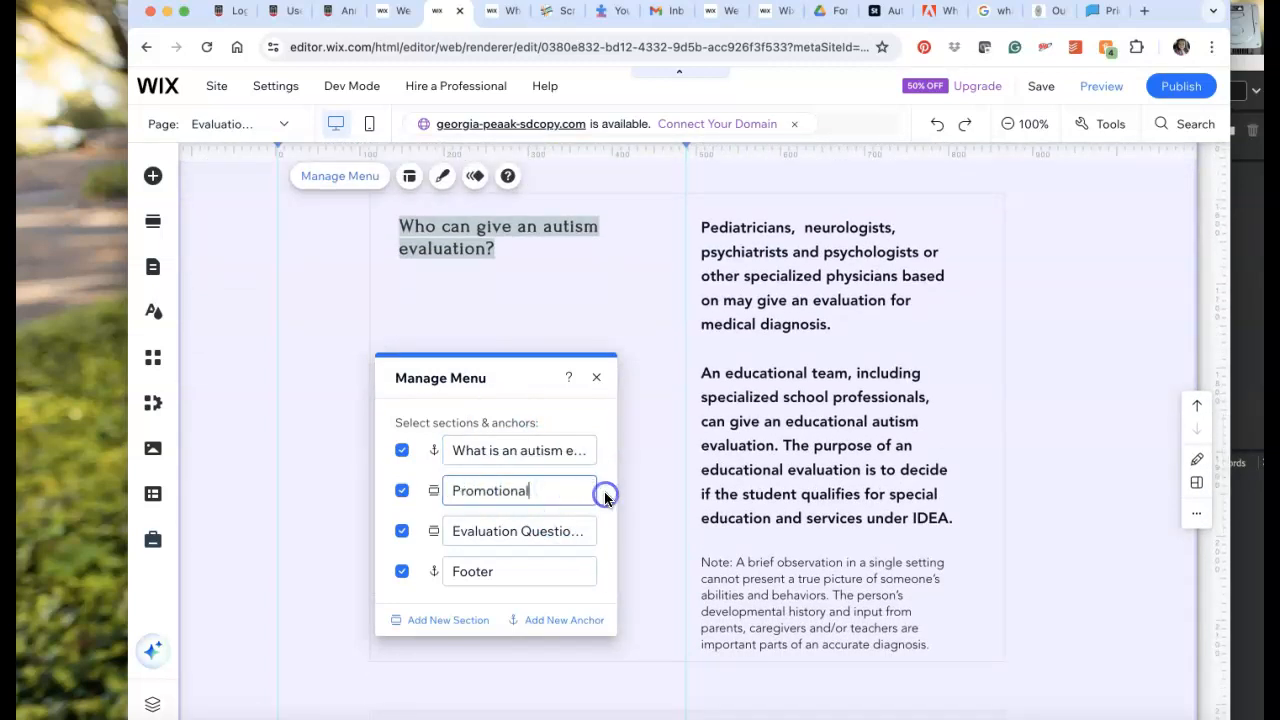
double_click(563, 488)
text(Who)
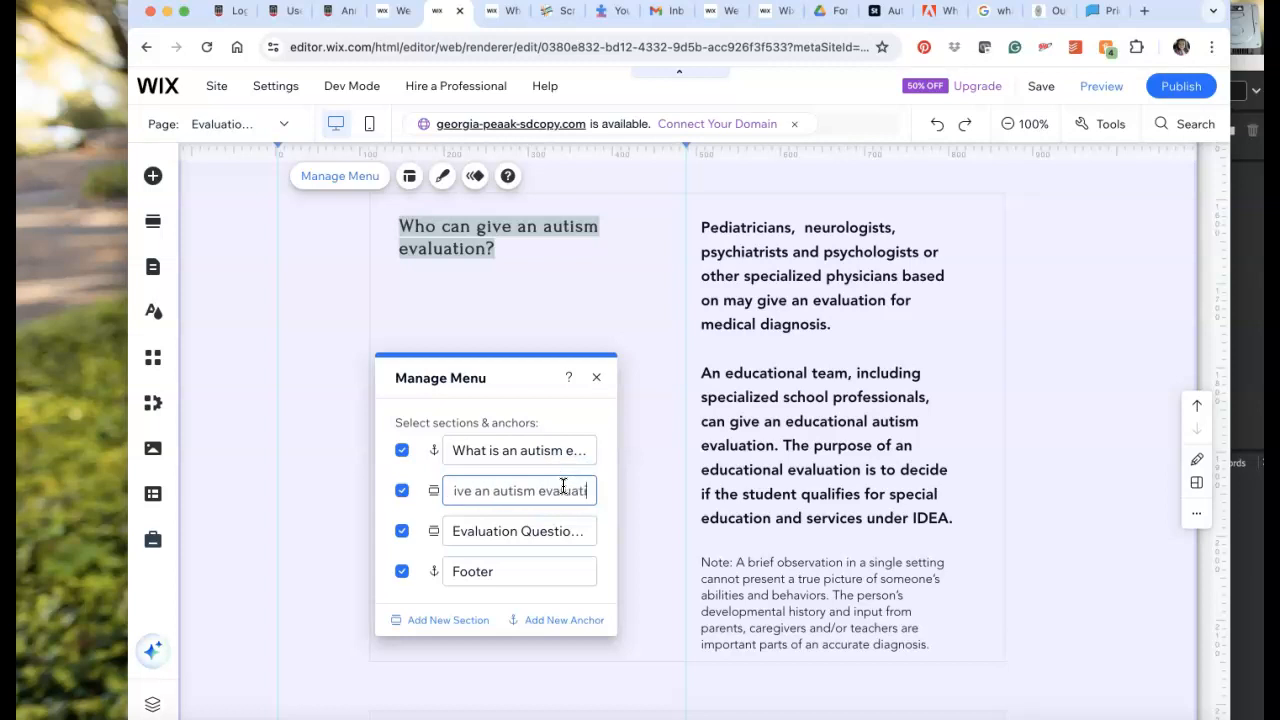
scroll(578, 243, down, 2)
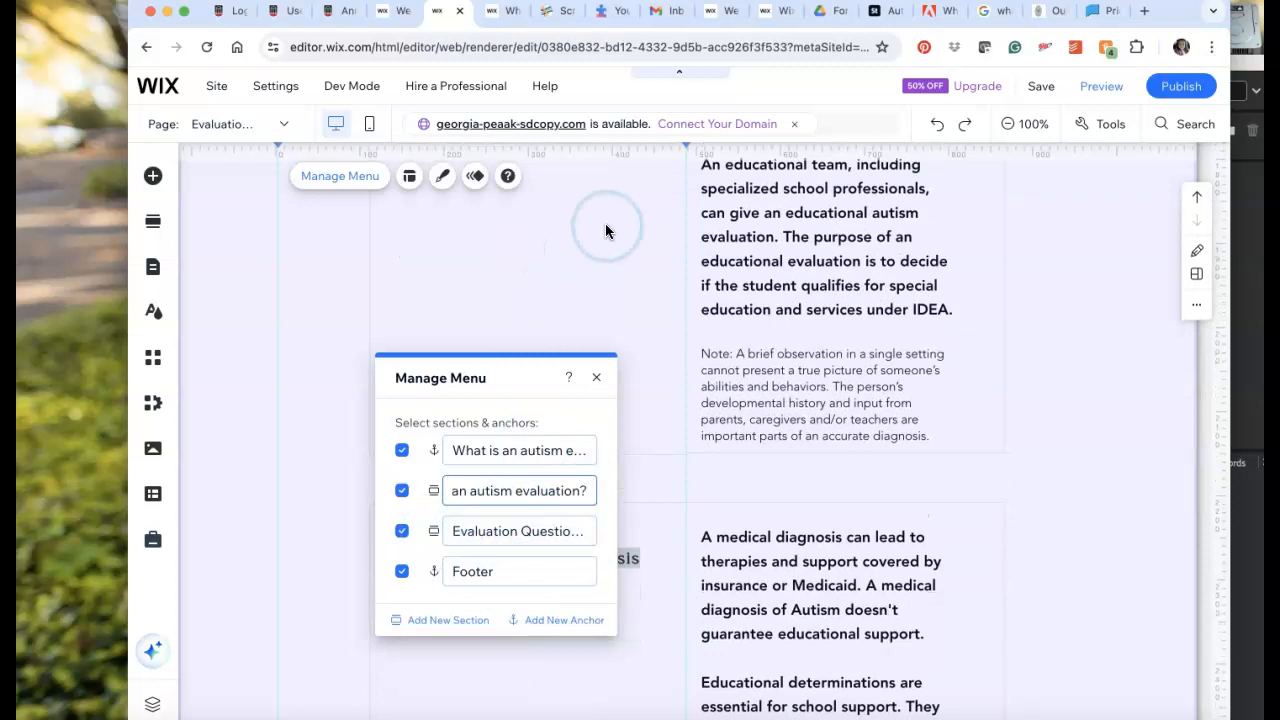
scroll(605, 229, down, 2)
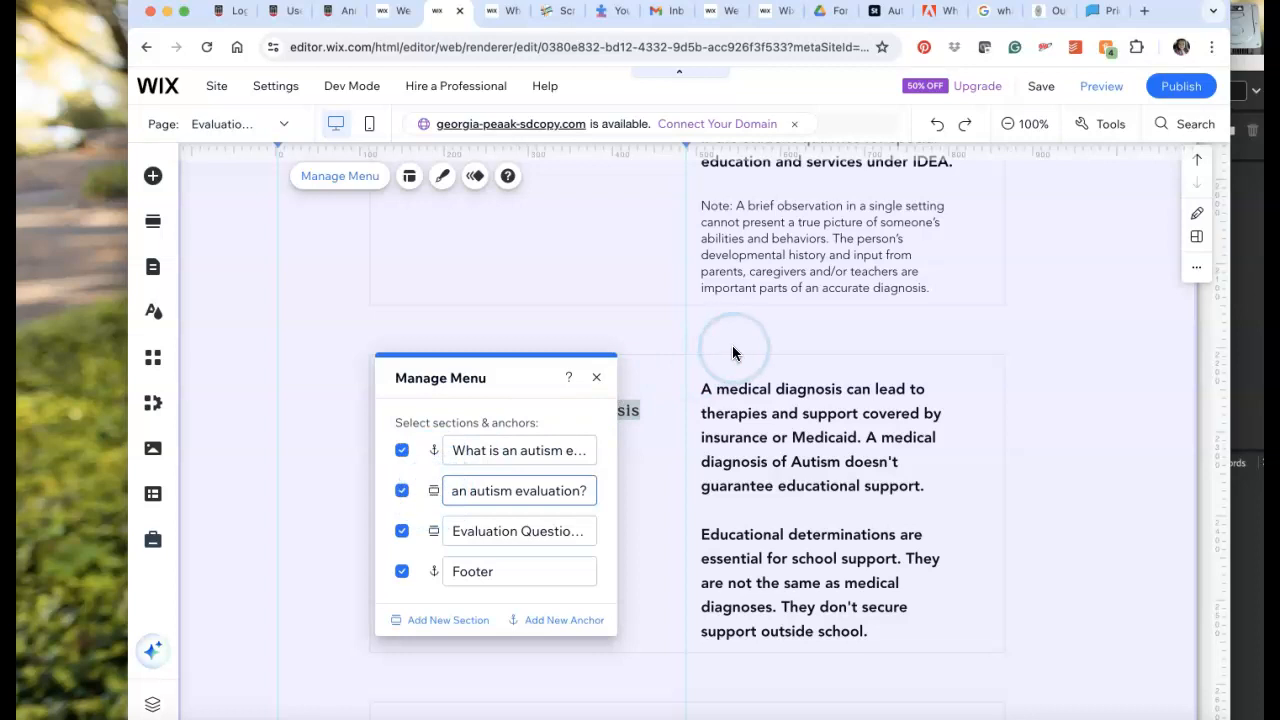
scroll(732, 345, up, 10)
scroll(732, 345, up, 5)
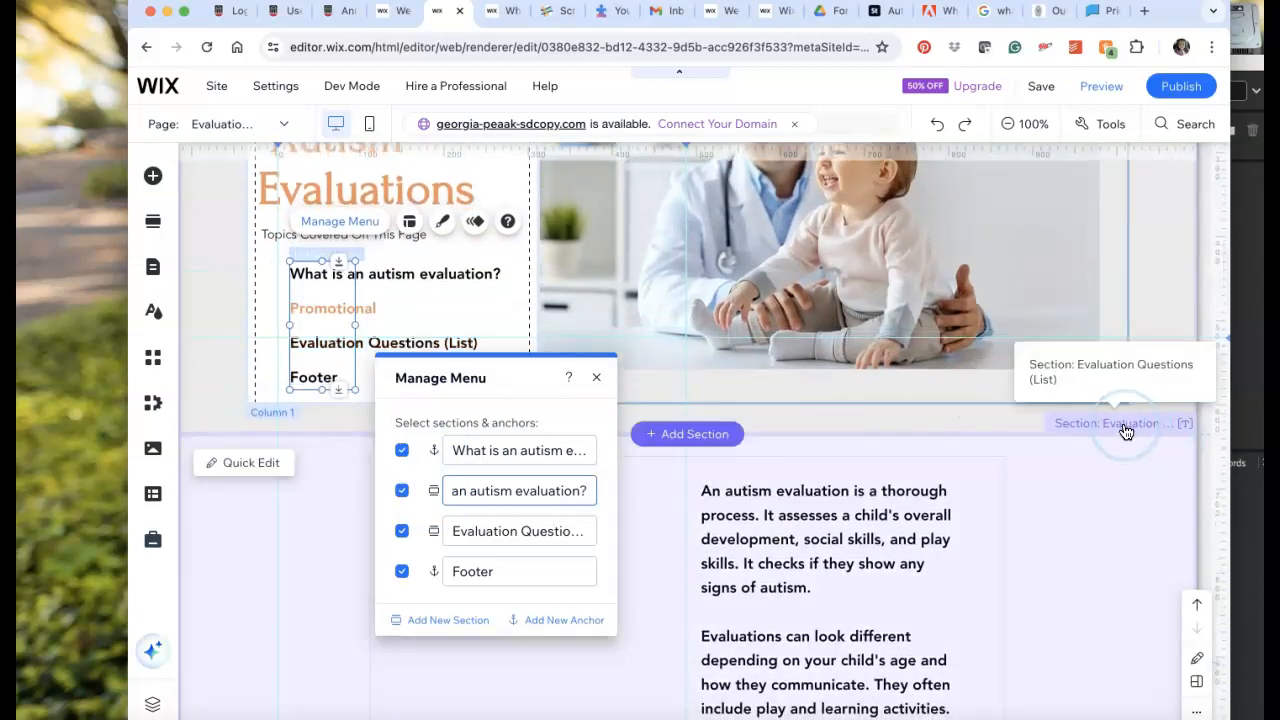
click(153, 175)
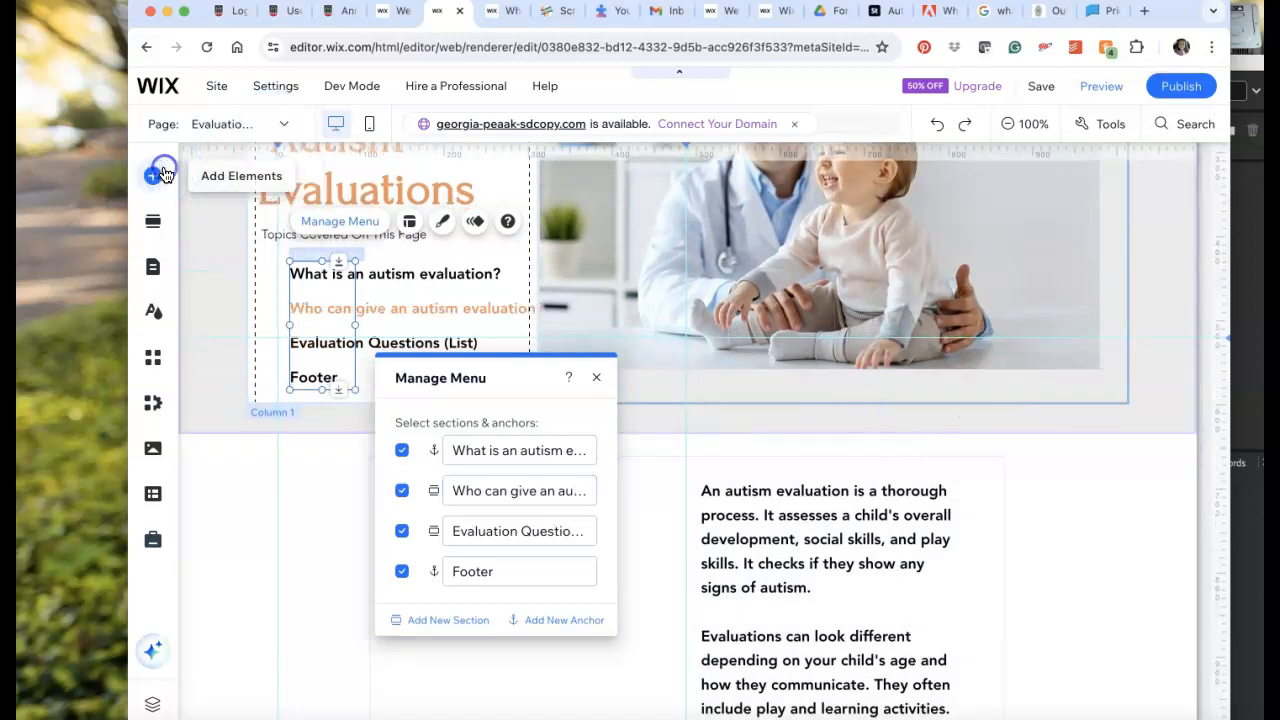
click(155, 229)
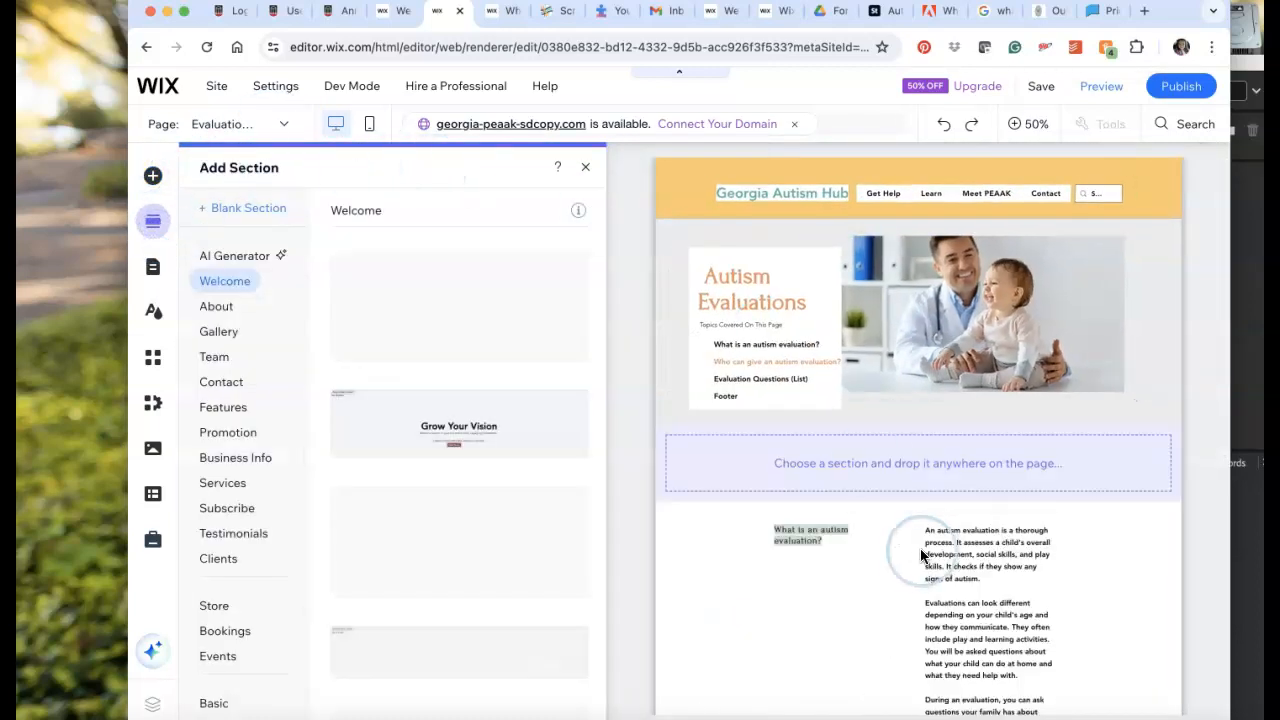
click(1188, 392)
click(926, 406)
scroll(699, 555, down, 2)
Exclude the Evaluation Questions (List) section and the Footer anchor from the in-page menu.
click(341, 349)
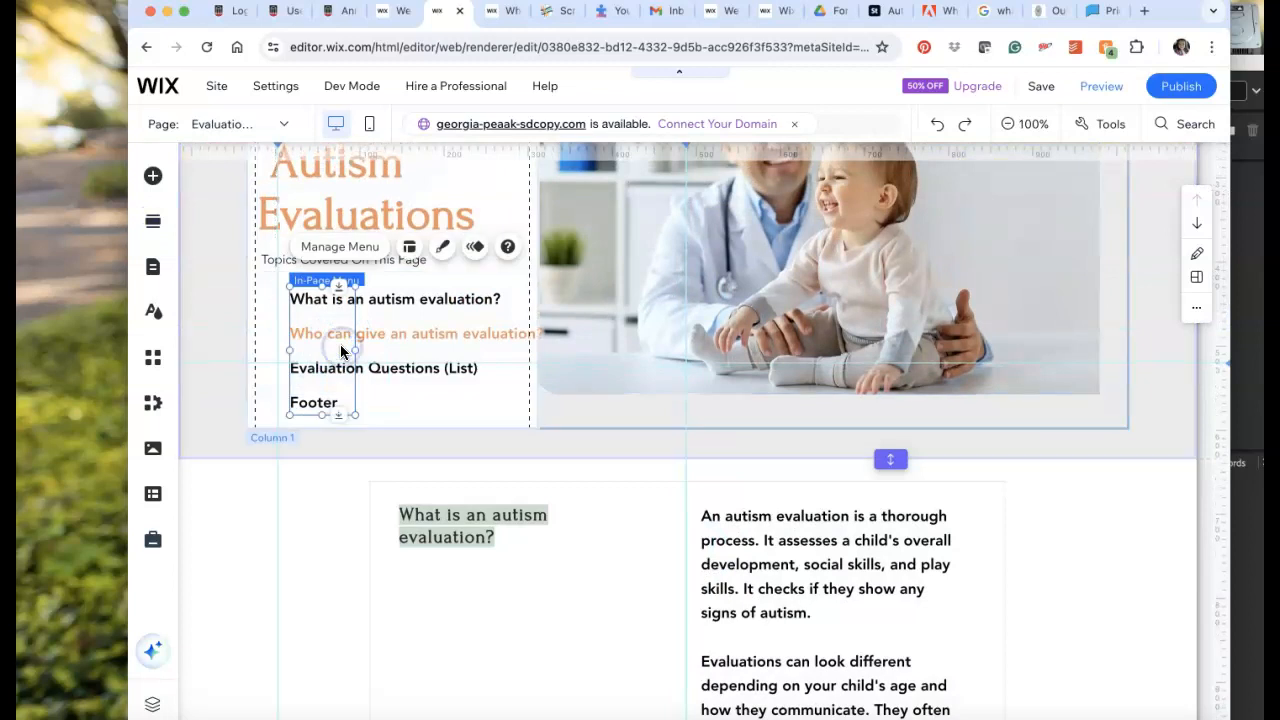
click(340, 246)
click(401, 466)
click(404, 508)
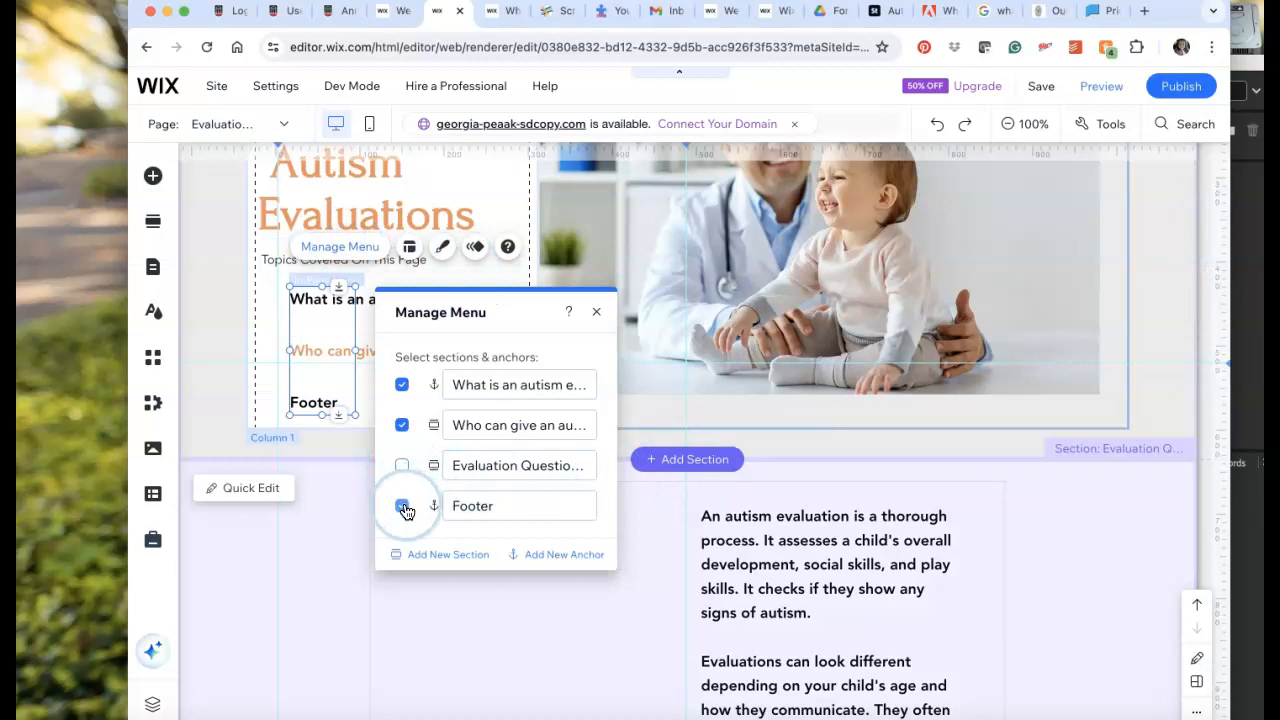
Add a new anchor beside the first question on the page and name it "What is an autism evaluation?".
click(548, 558)
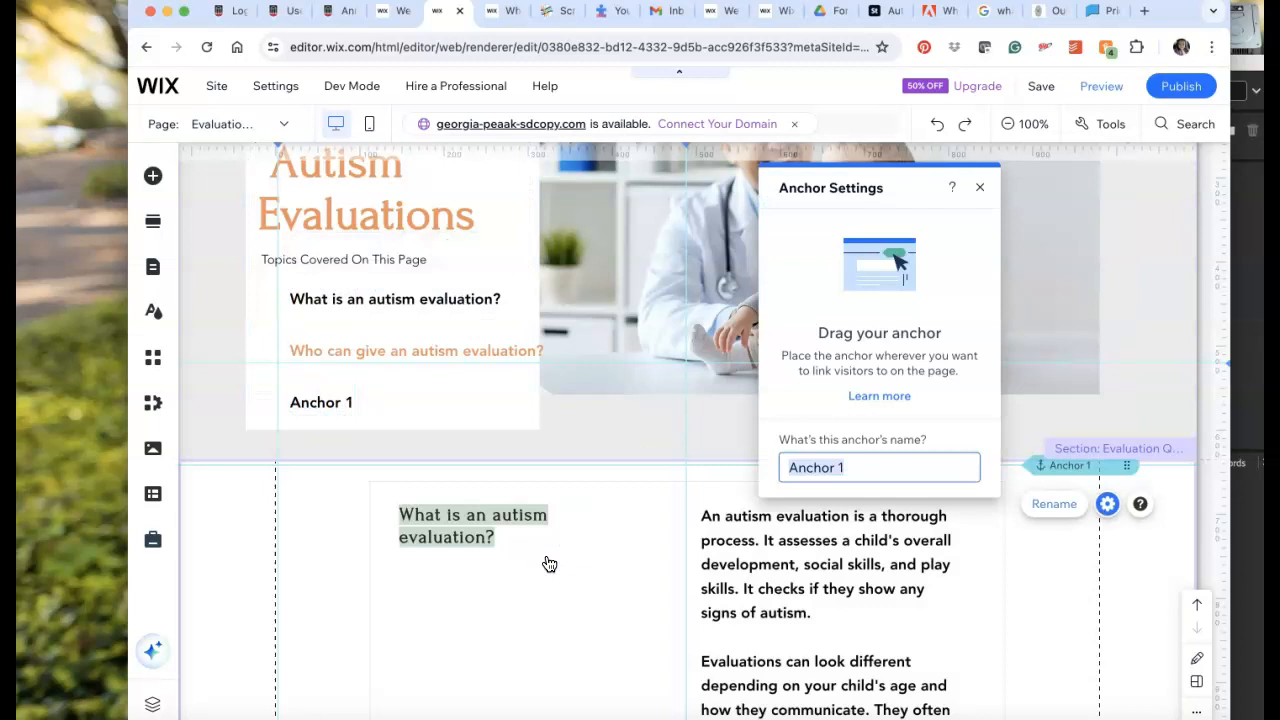
drag(1064, 469, 1069, 505)
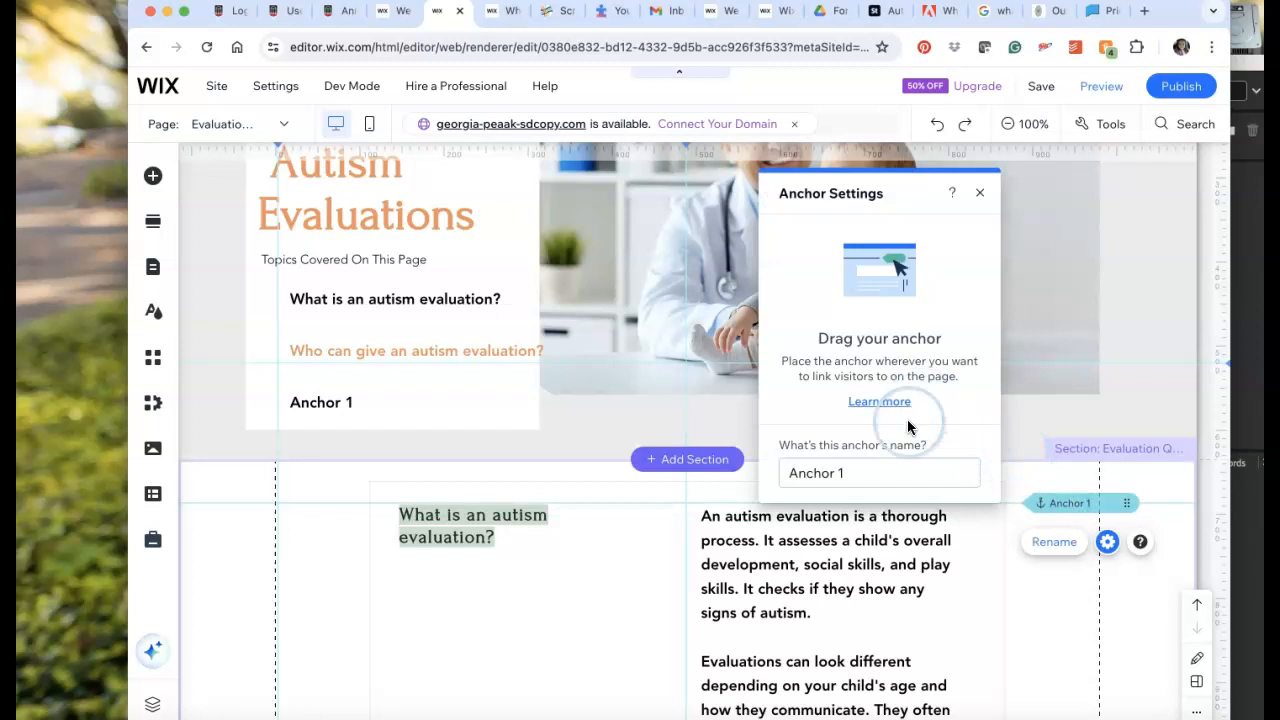
click(870, 466)
key(super+a)
text(W)
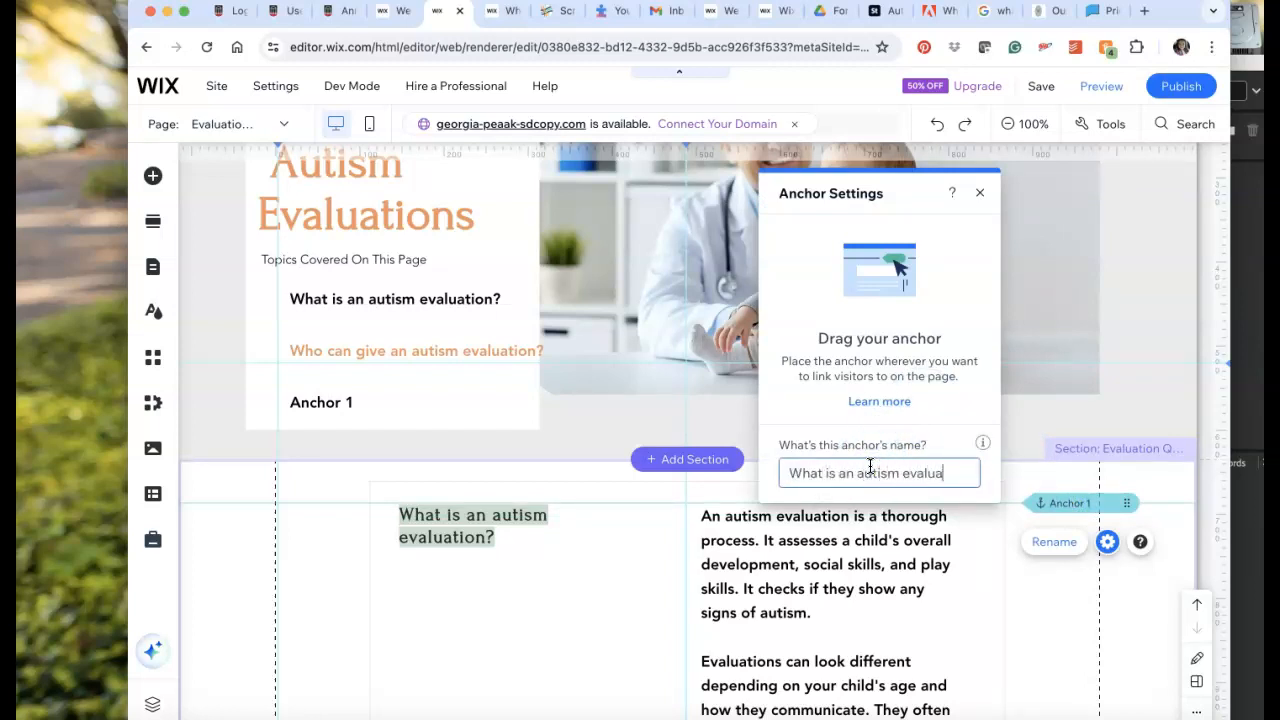
key(Return)
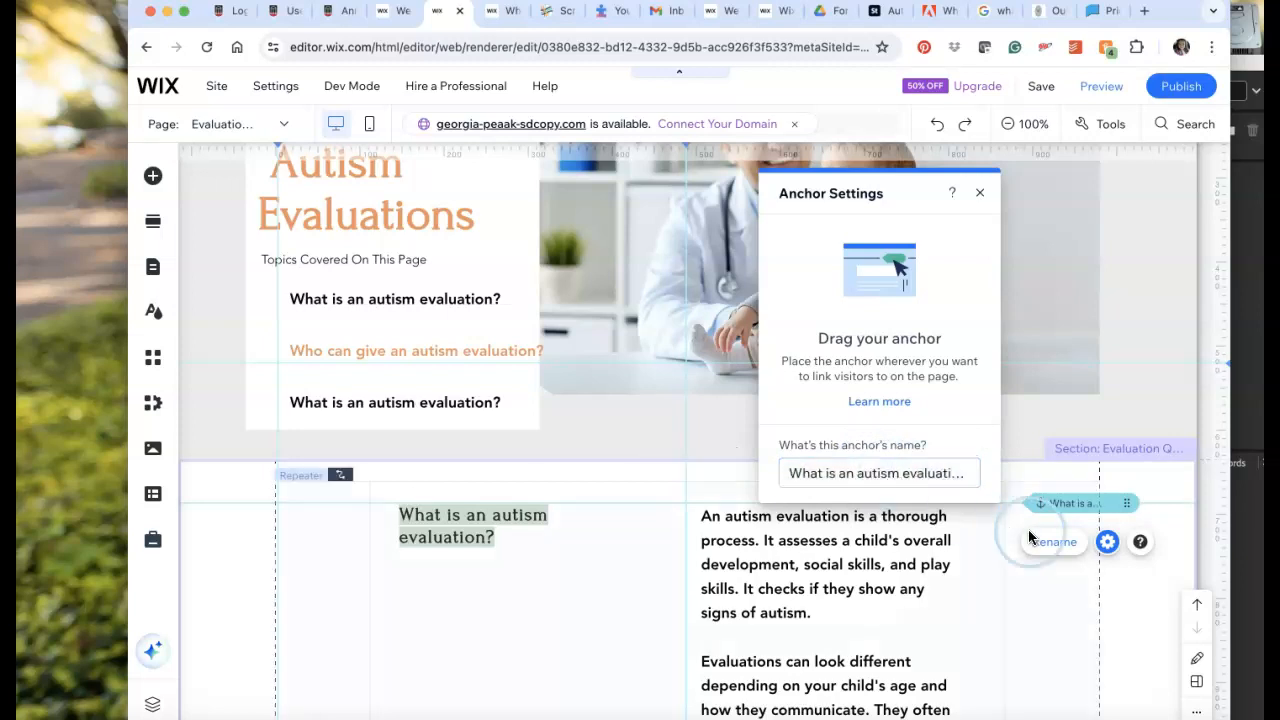
Exclude the renamed top-of-page anchor and the "Who can give an autism evaluation?" section from the in-page menu.
click(457, 302)
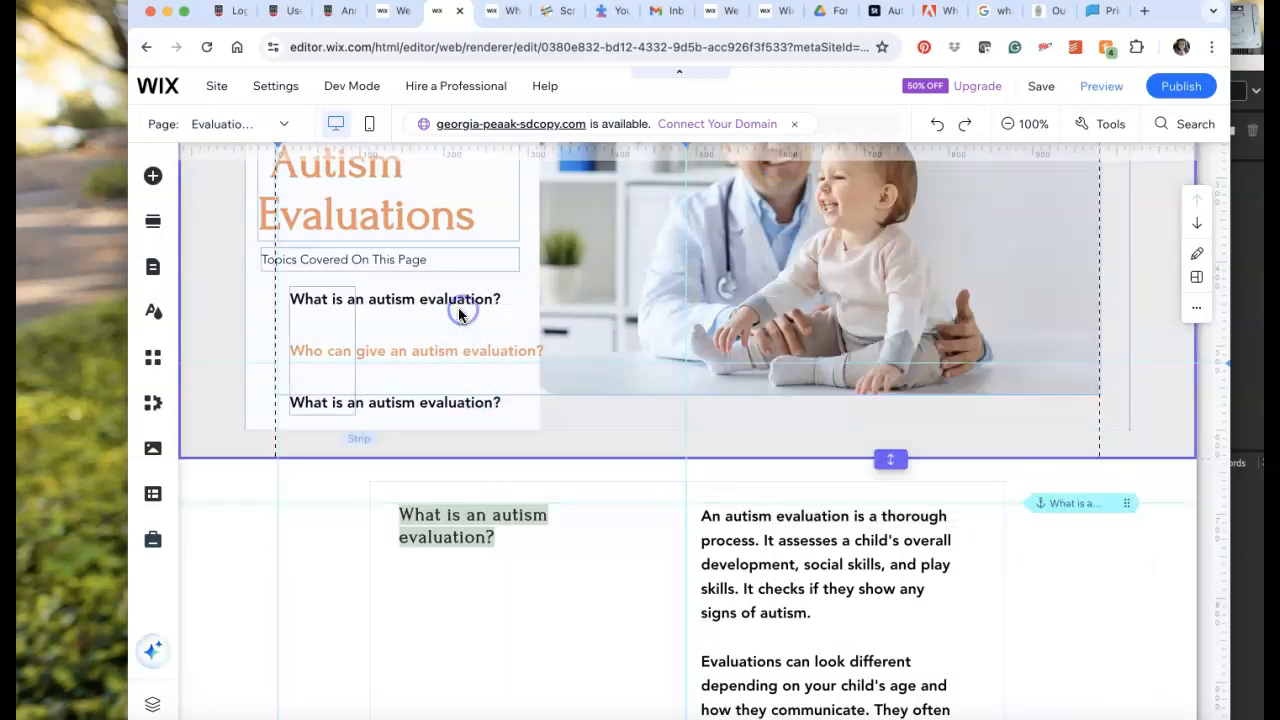
click(330, 299)
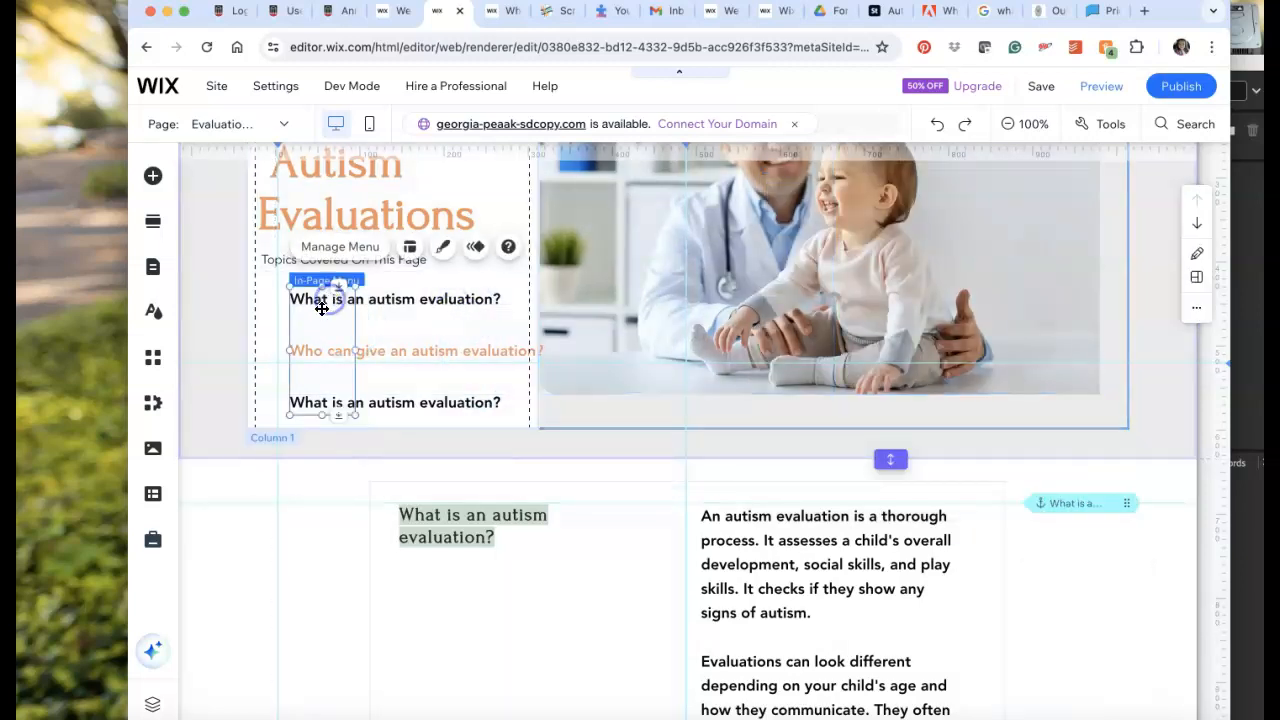
click(332, 250)
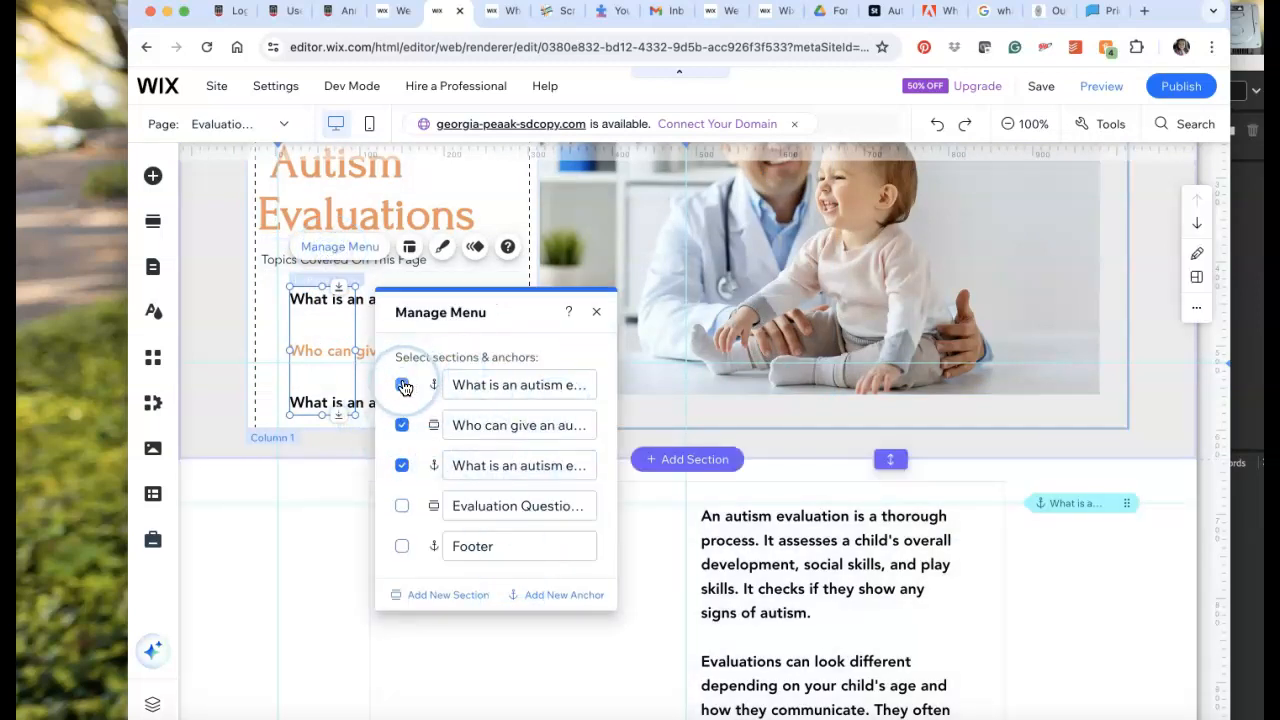
click(401, 385)
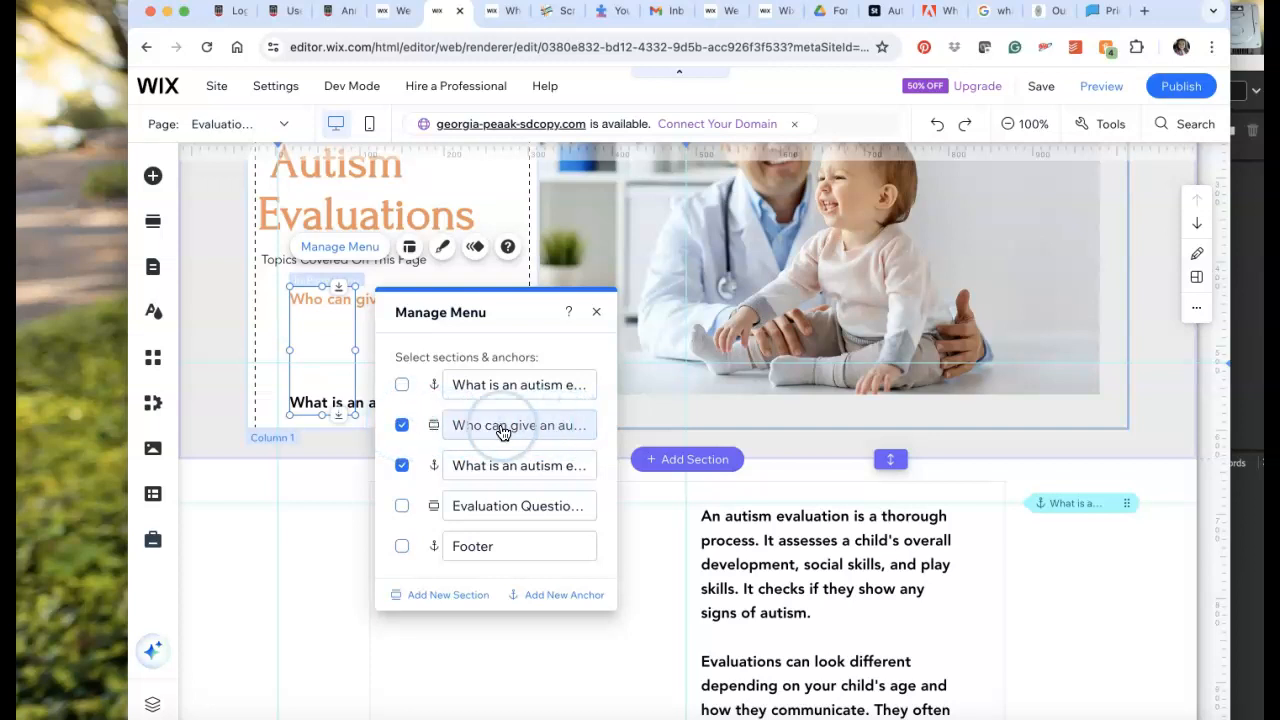
click(400, 427)
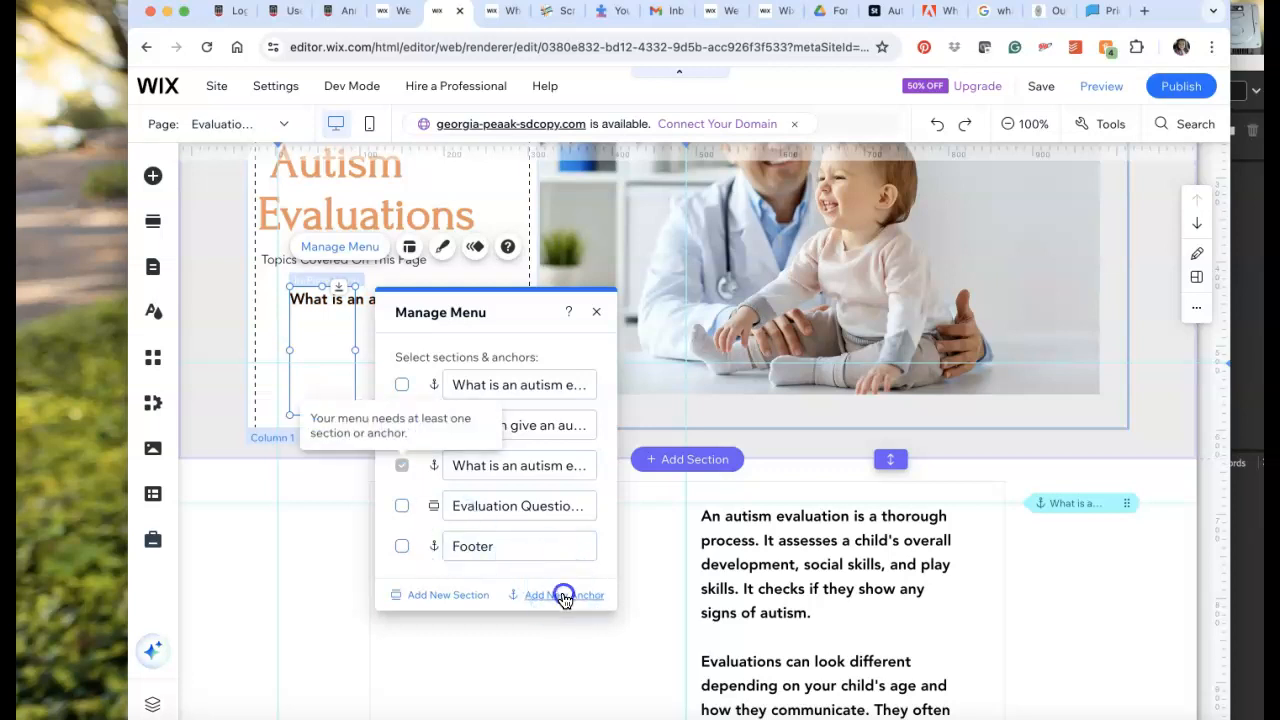
Add another anchor to the in-page menu and name it "Who can give an autism evaluation?".
click(563, 597)
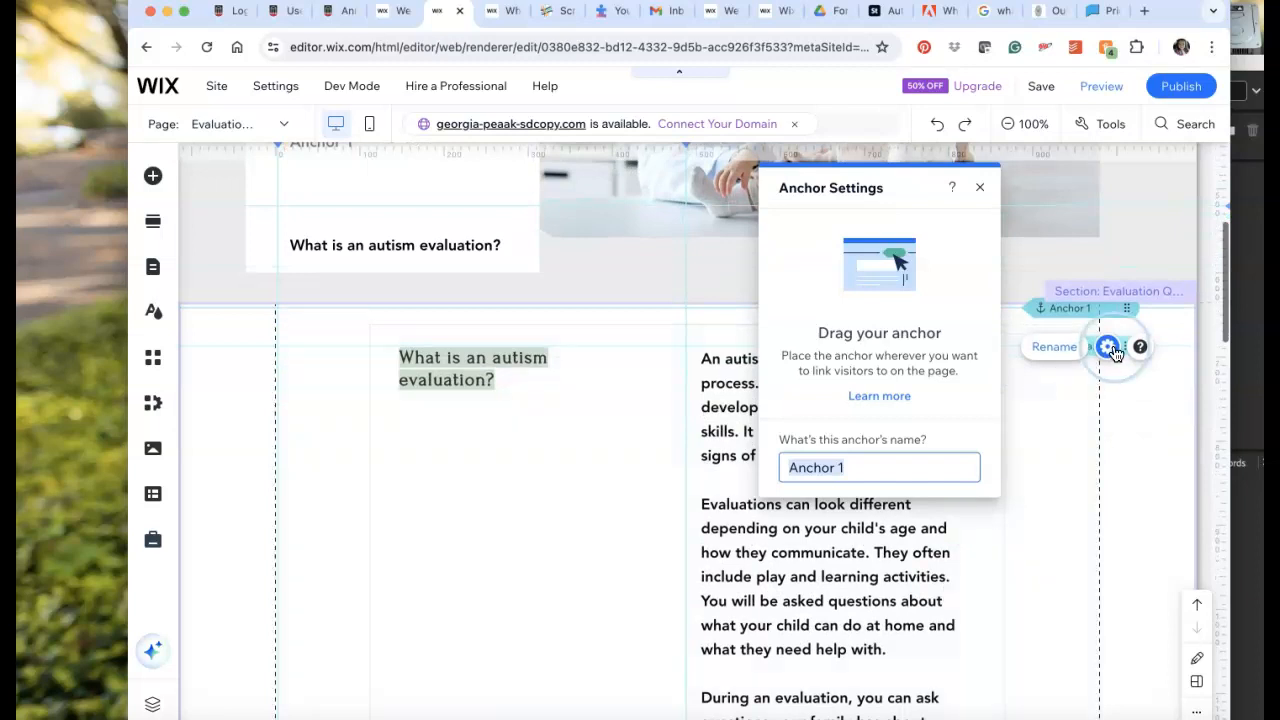
drag(1091, 337, 1096, 409)
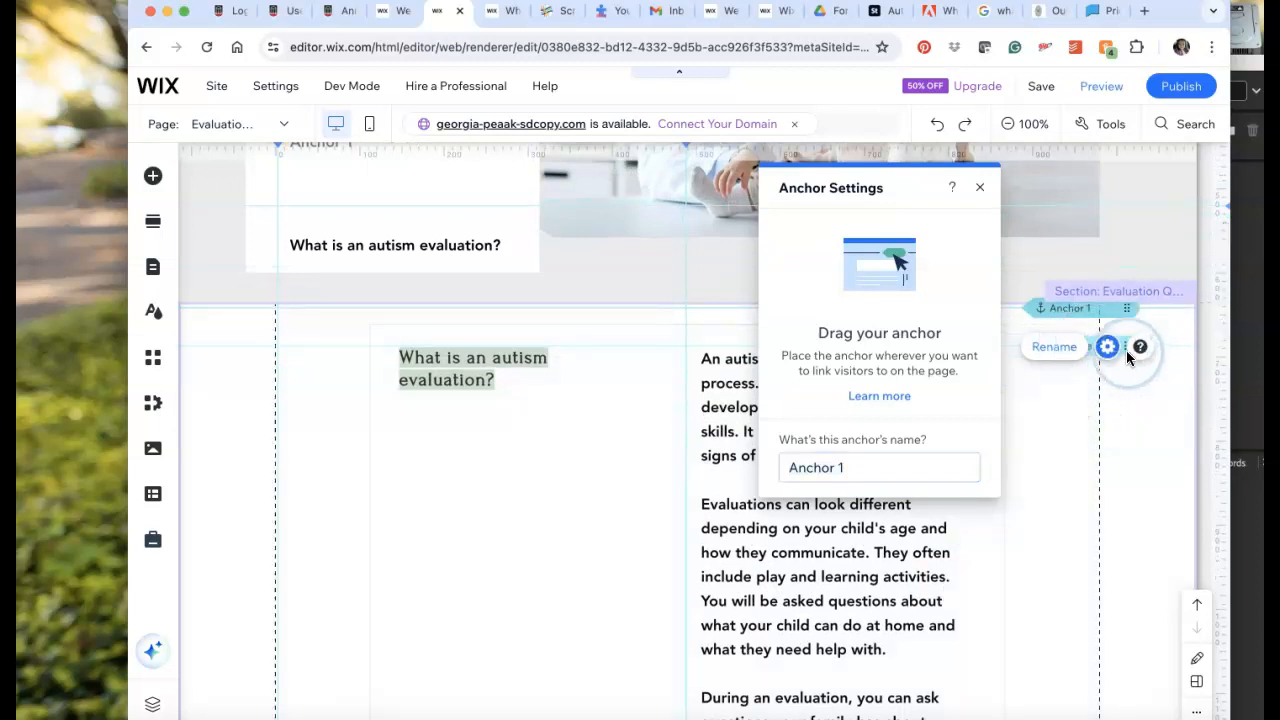
click(865, 468)
scroll(668, 445, down, 2)
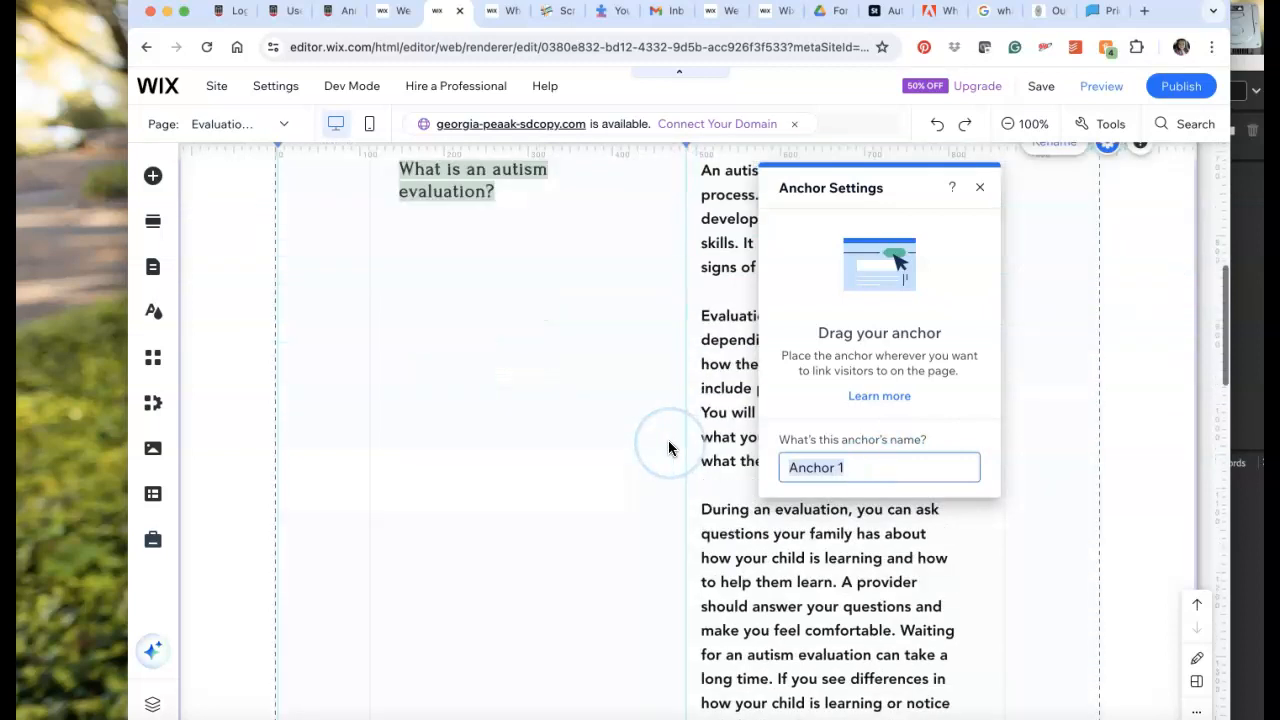
scroll(668, 445, down, 5)
text(Who can )
text(give an auti)
text(sm evaluation?)
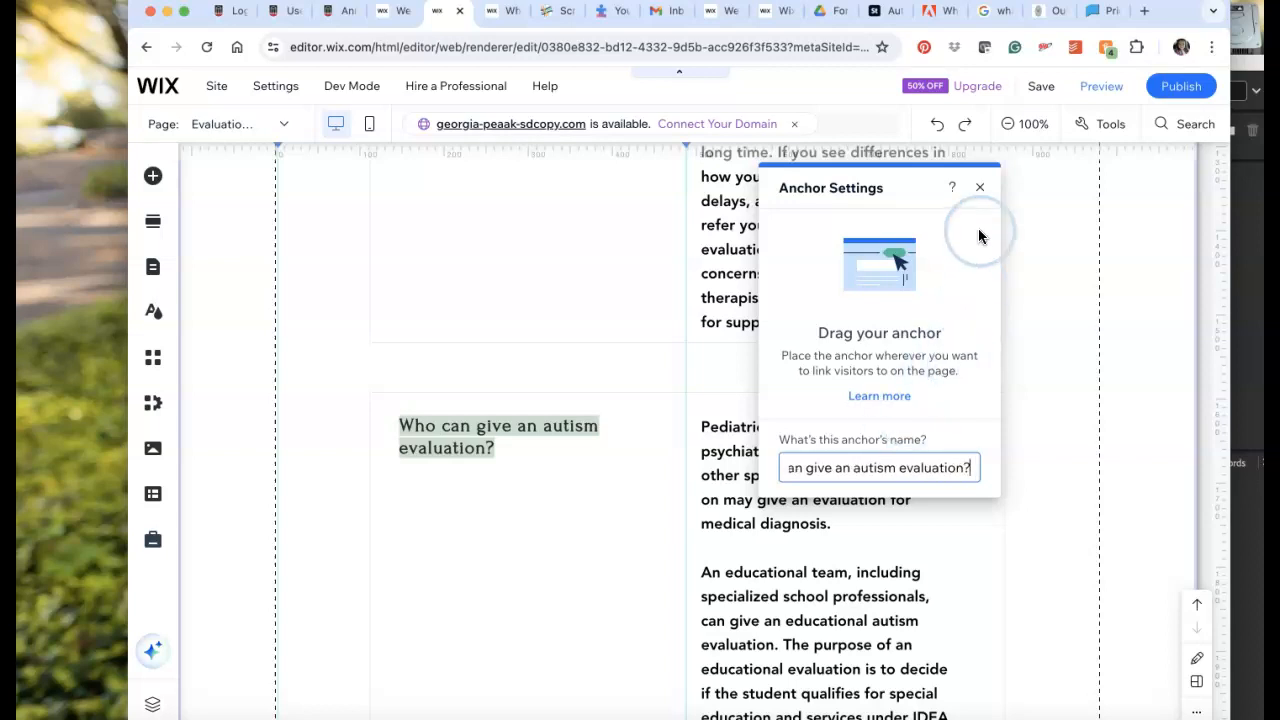
click(984, 190)
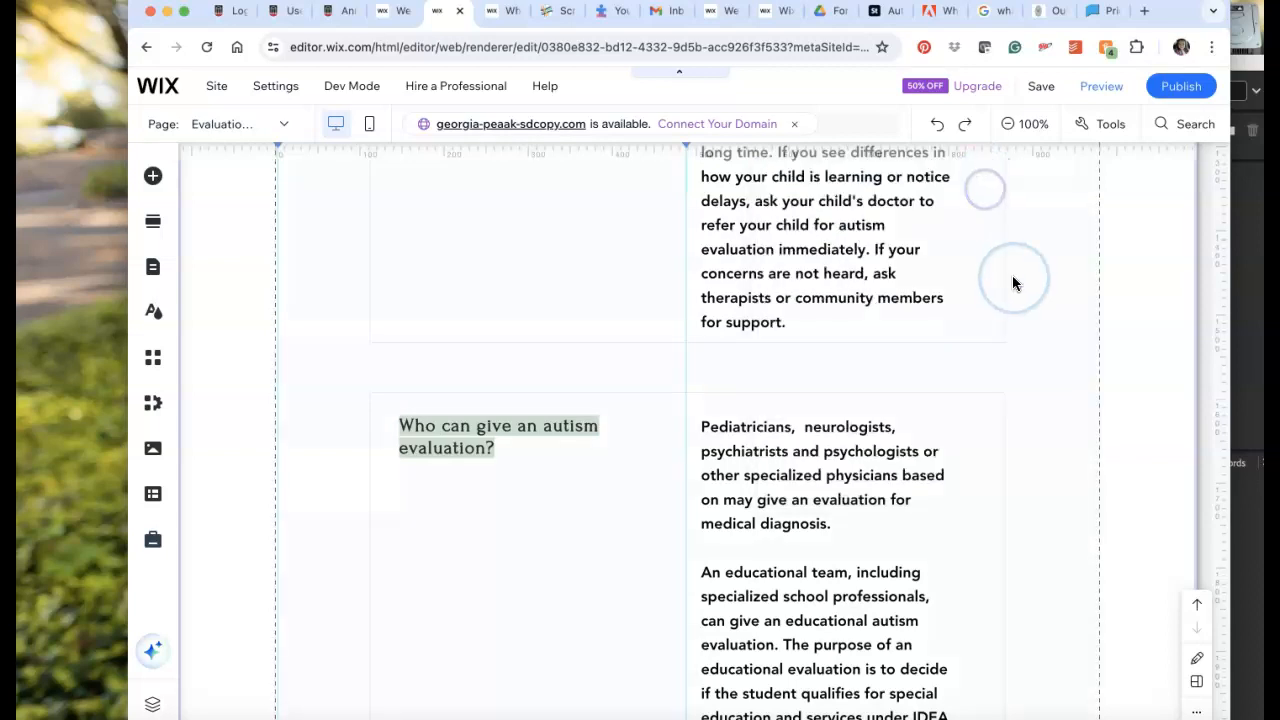
Move the "Who can give an autism evaluation?" anchor down the page so it lines up with that question's heading.
scroll(1012, 275, up, 10)
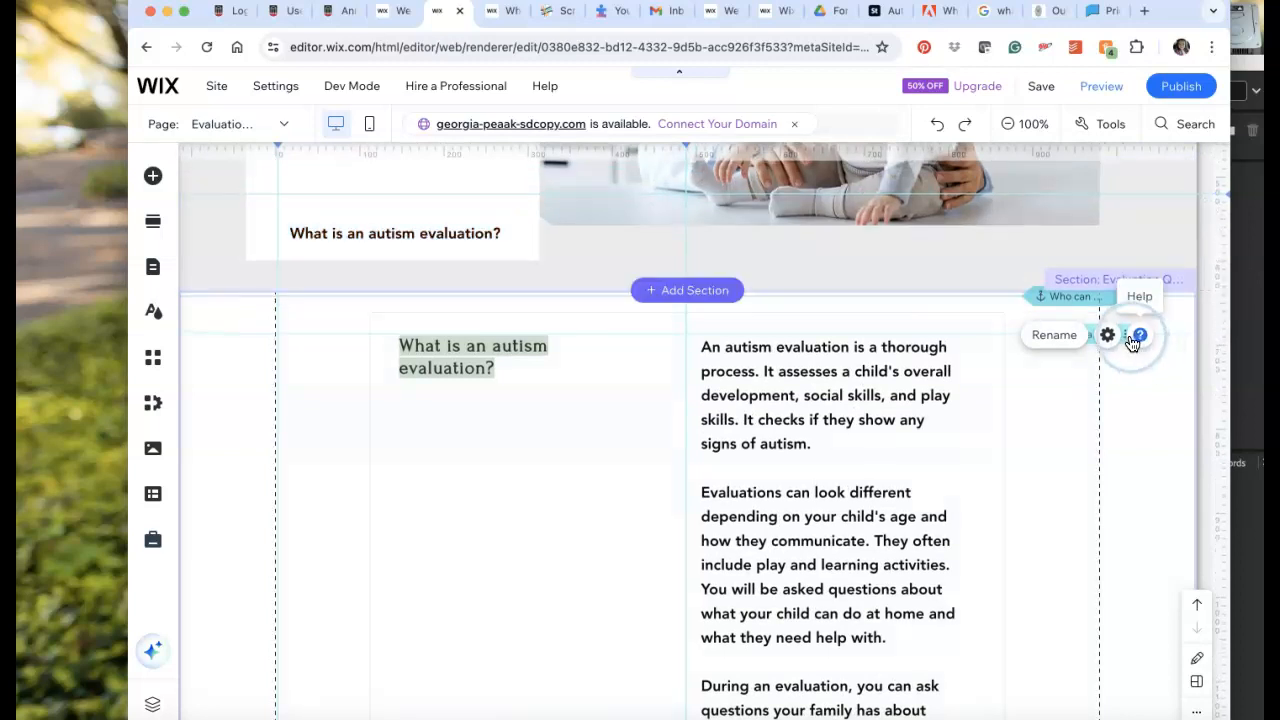
click(1071, 400)
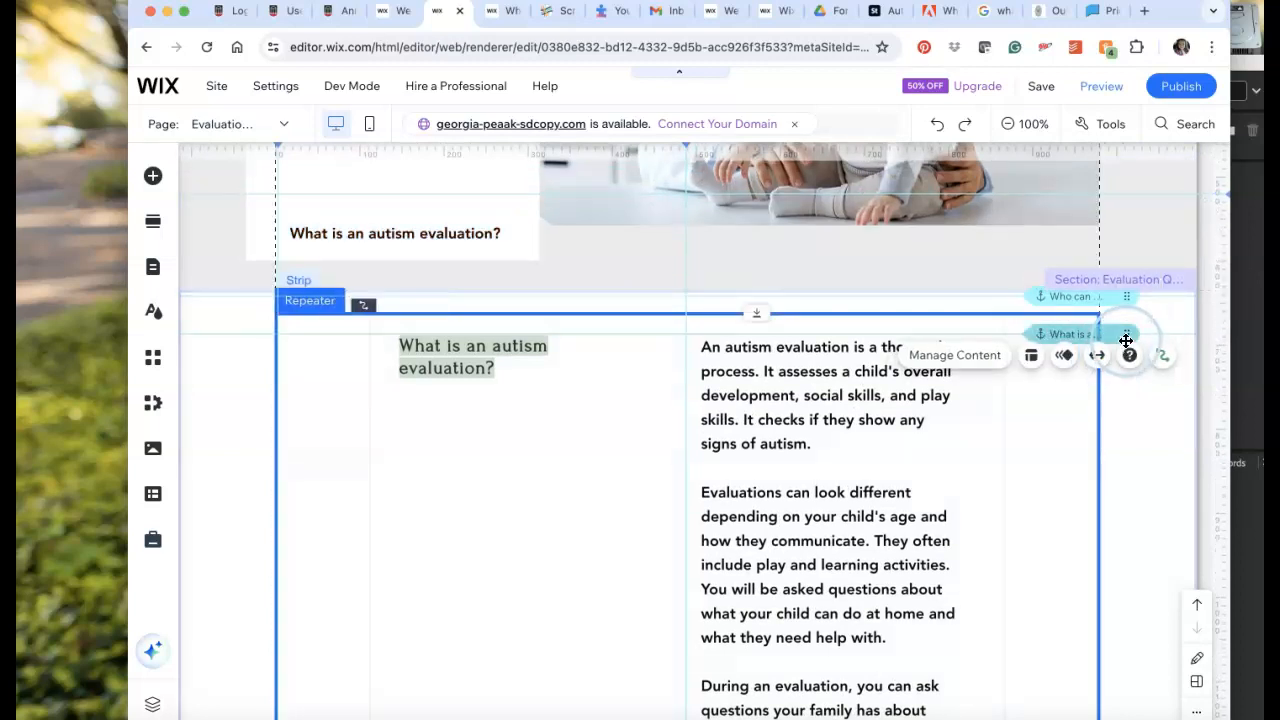
mouse_move(1126, 338)
mouse_down()
mouse_move(1120, 597)
mouse_move(1089, 331)
mouse_move(1109, 623)
mouse_up()
click(1084, 298)
scroll(1106, 623, down, 3)
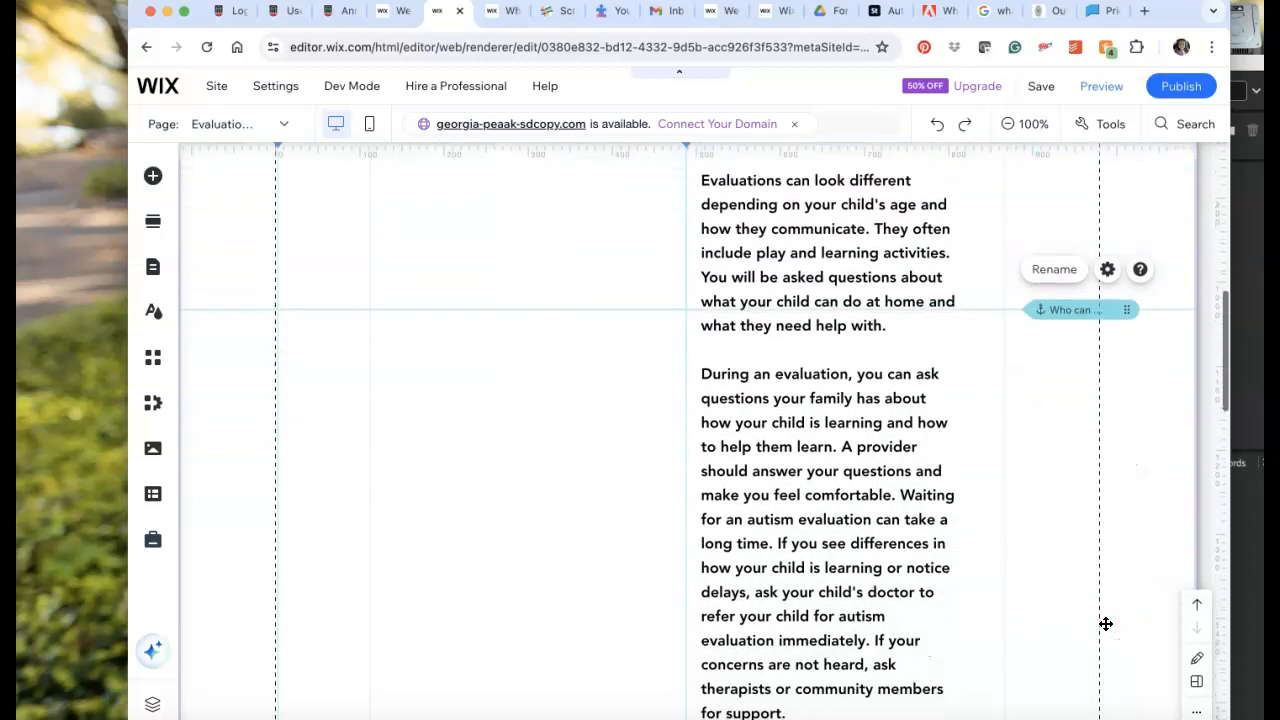
scroll(1106, 623, down, 1)
mouse_move(1054, 180)
mouse_down()
mouse_move(1066, 681)
mouse_move(1067, 669)
mouse_up()
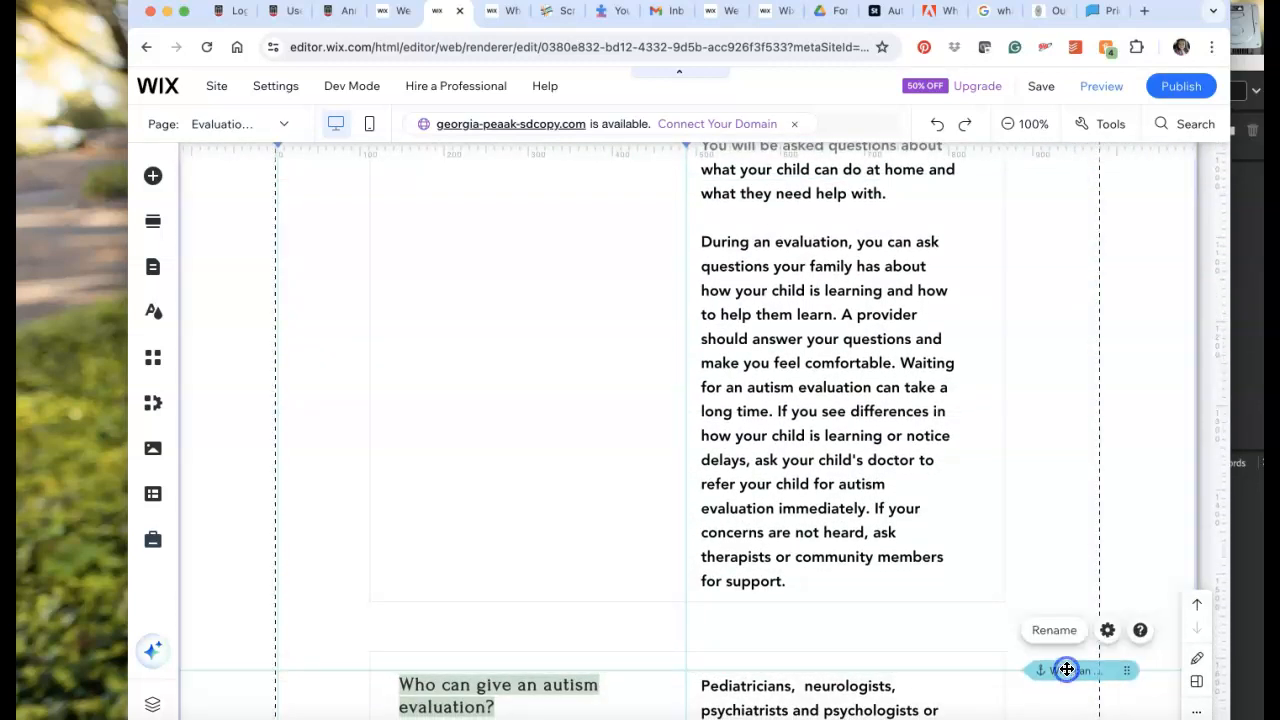
scroll(616, 705, down, 2)
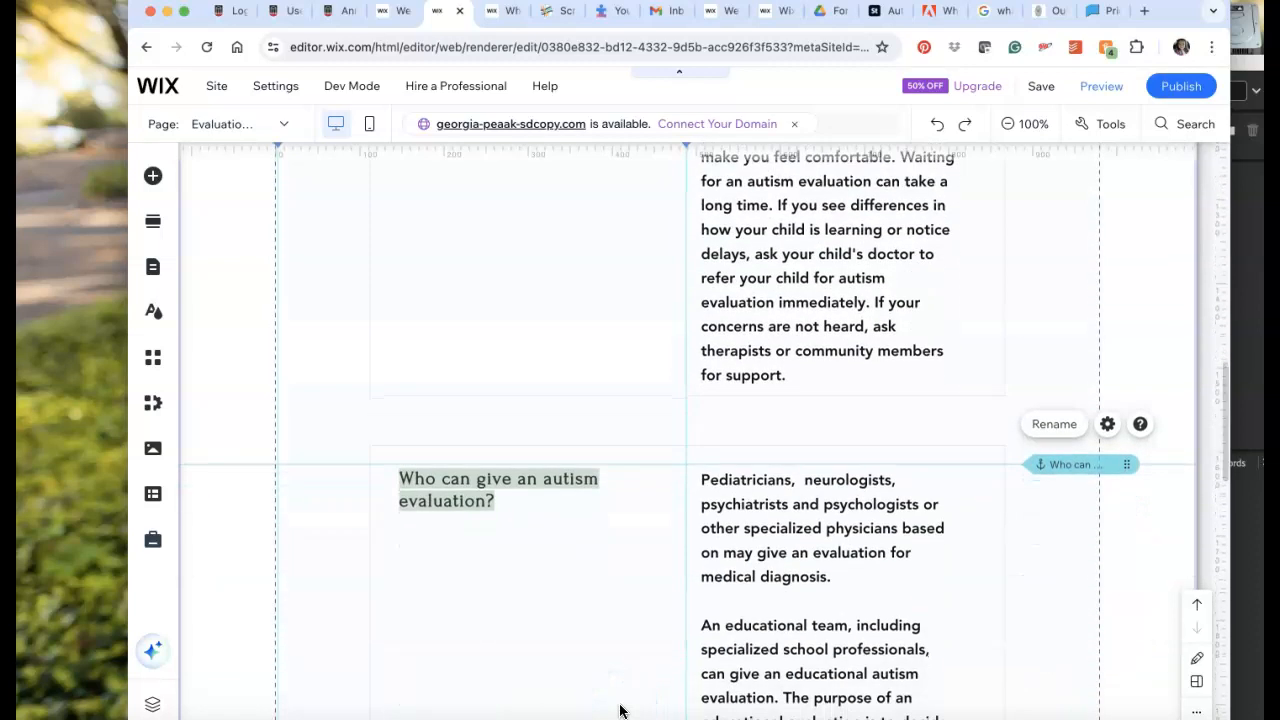
Review the design customization and layout options of the in-page menu under "Topics Covered On This Page".
click(970, 605)
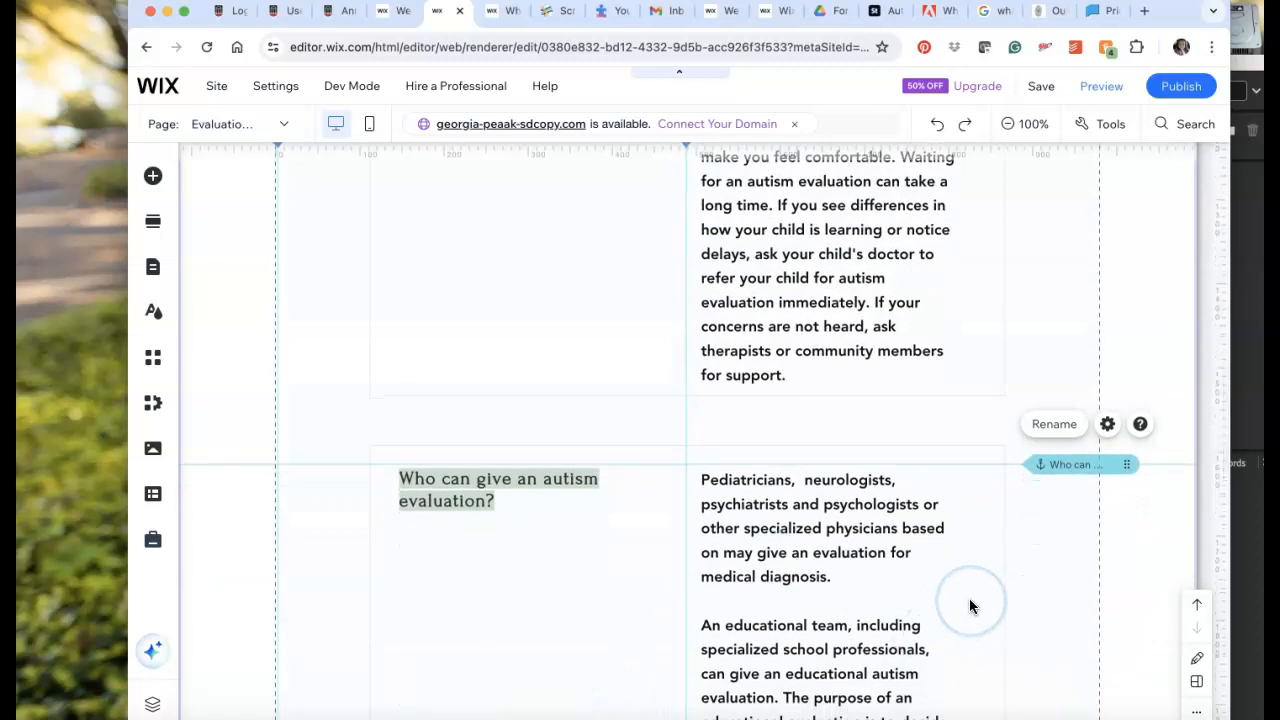
scroll(970, 605, down, 7)
click(500, 370)
scroll(978, 505, up, 15)
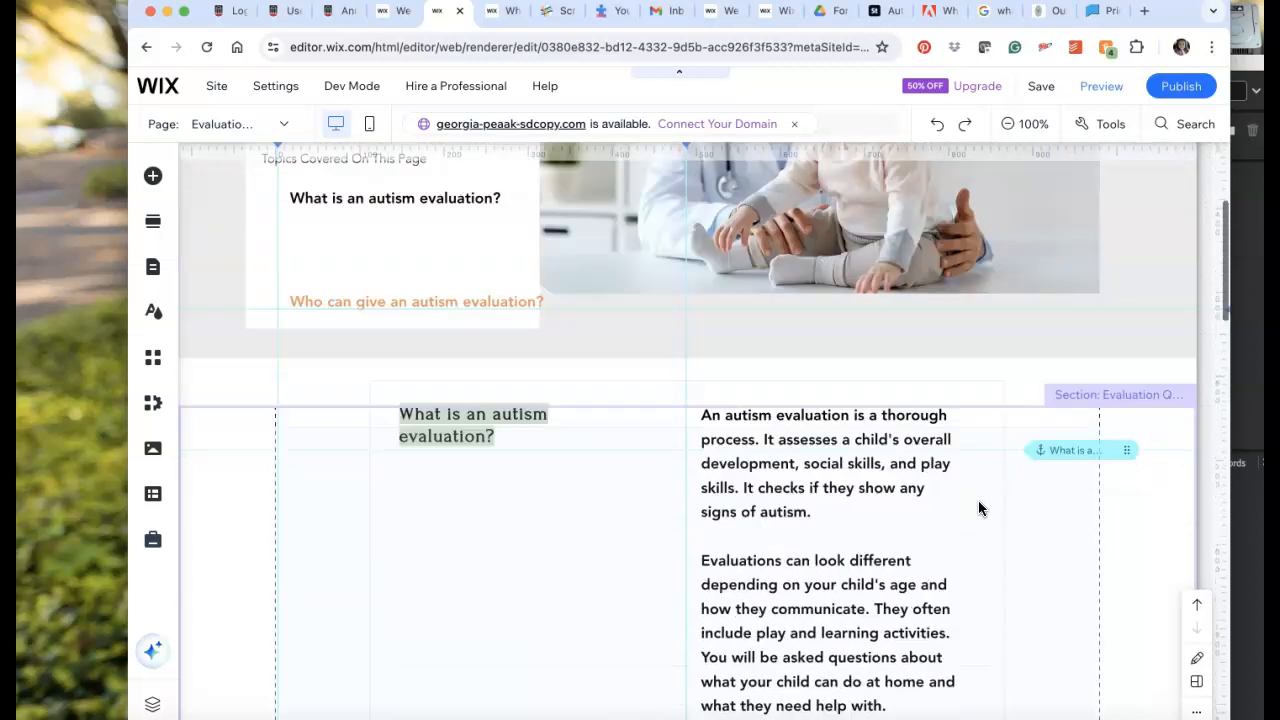
click(397, 490)
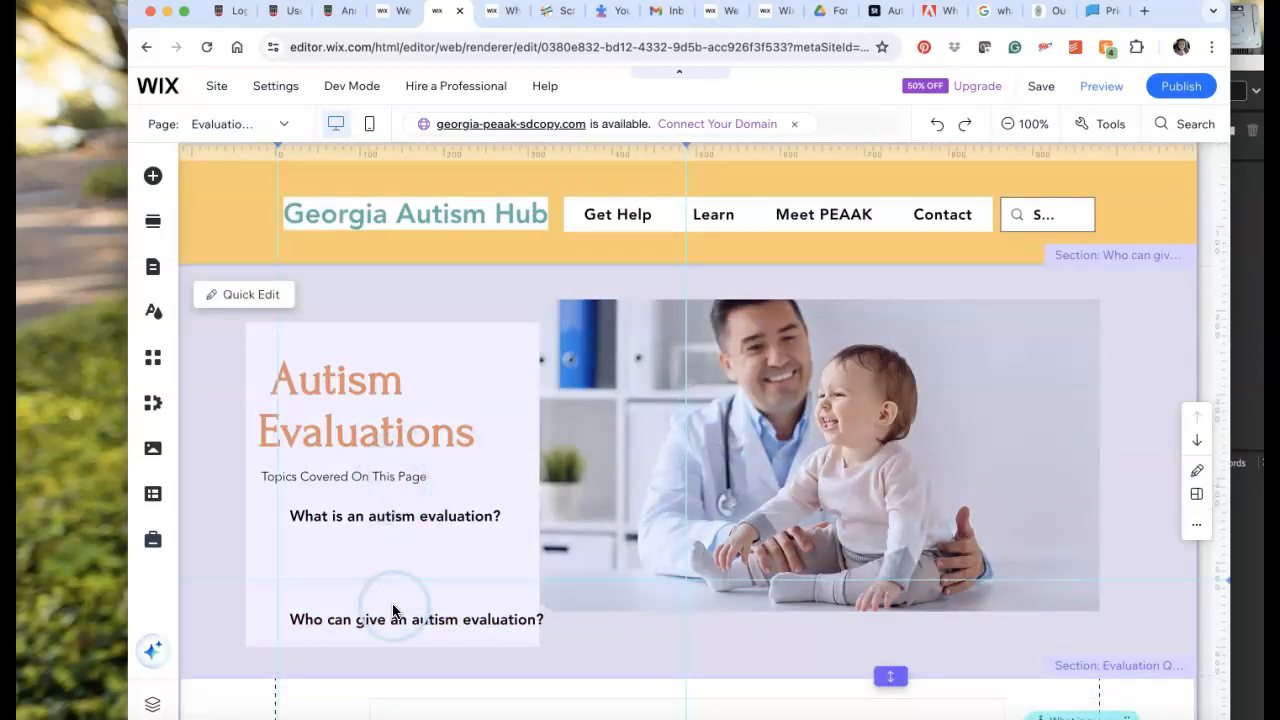
click(423, 547)
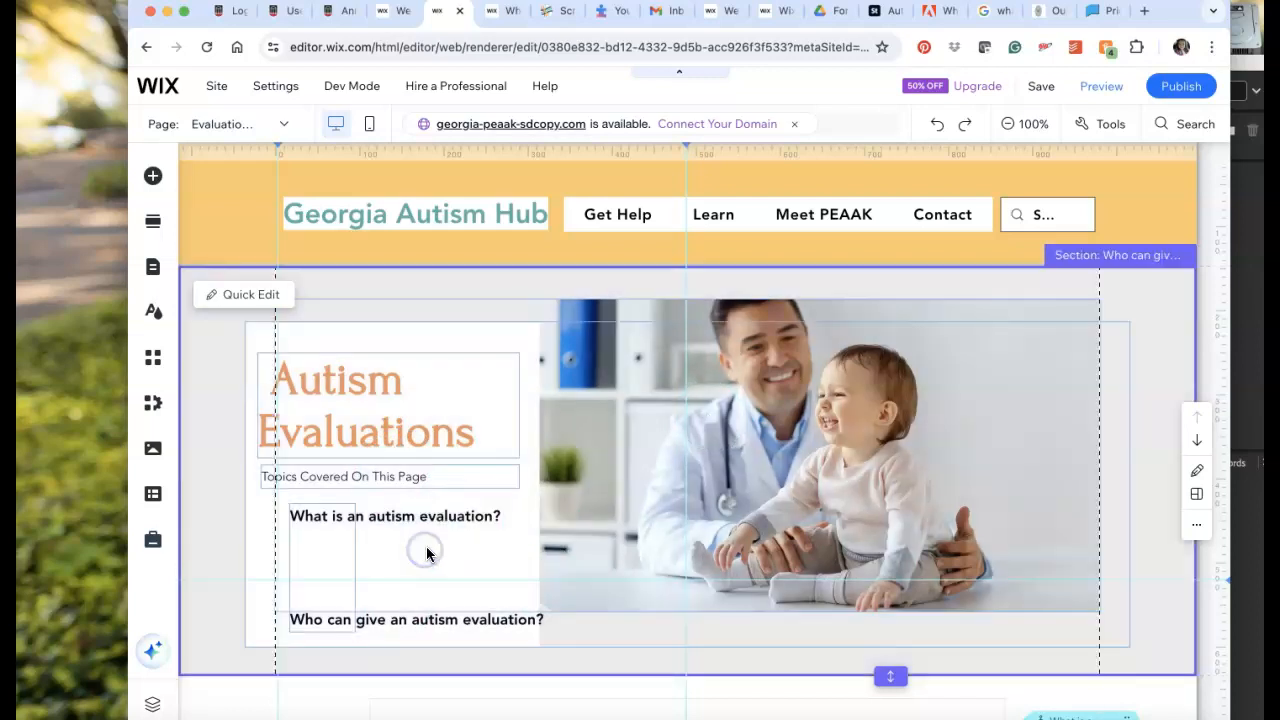
click(323, 545)
click(445, 468)
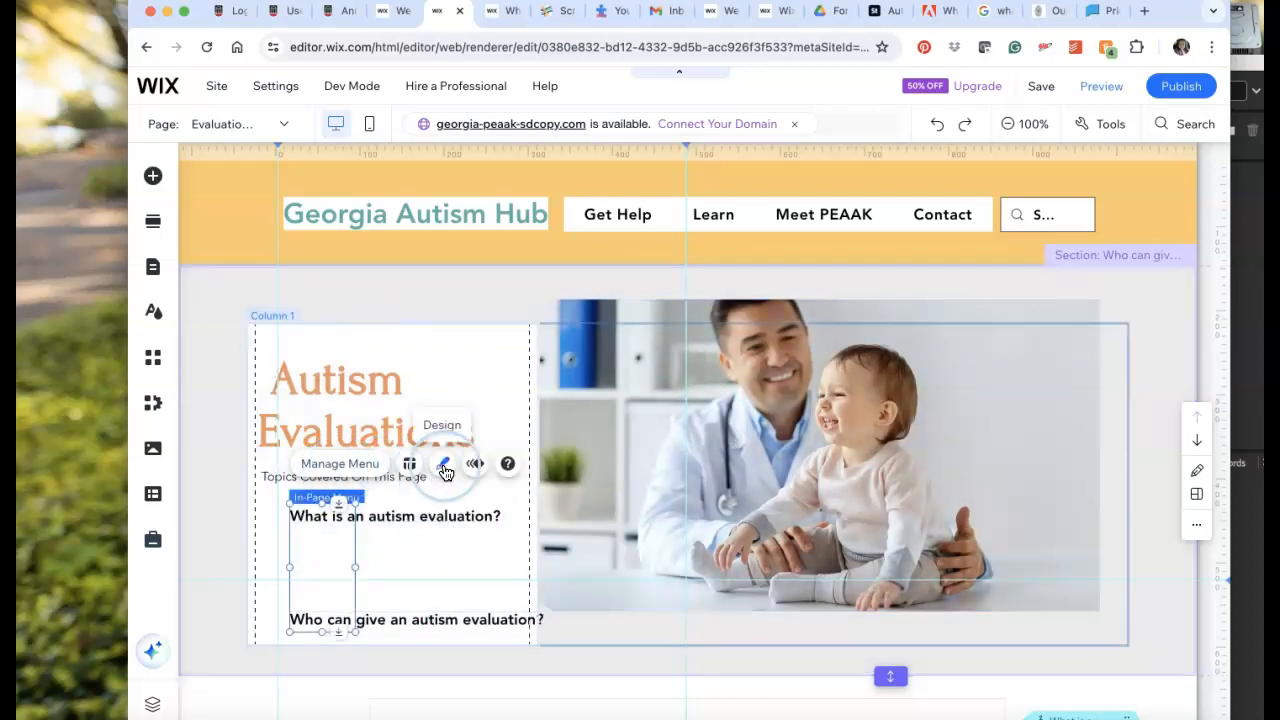
click(445, 468)
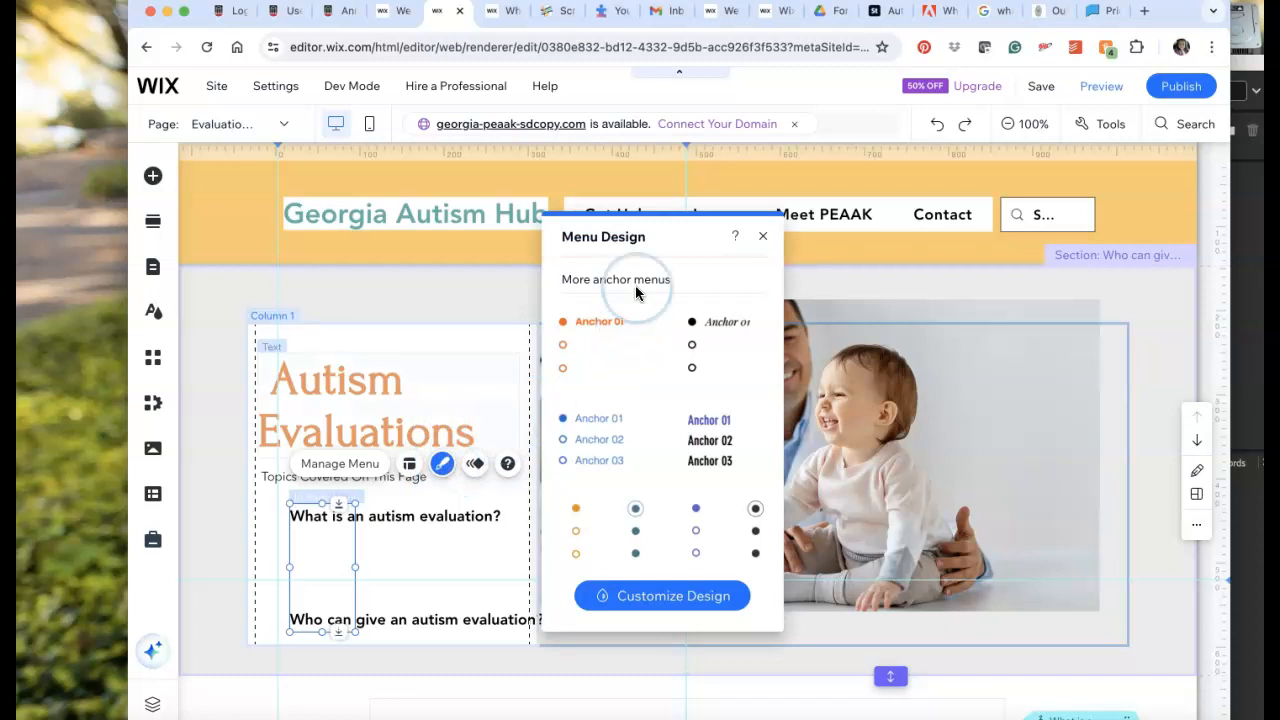
click(668, 582)
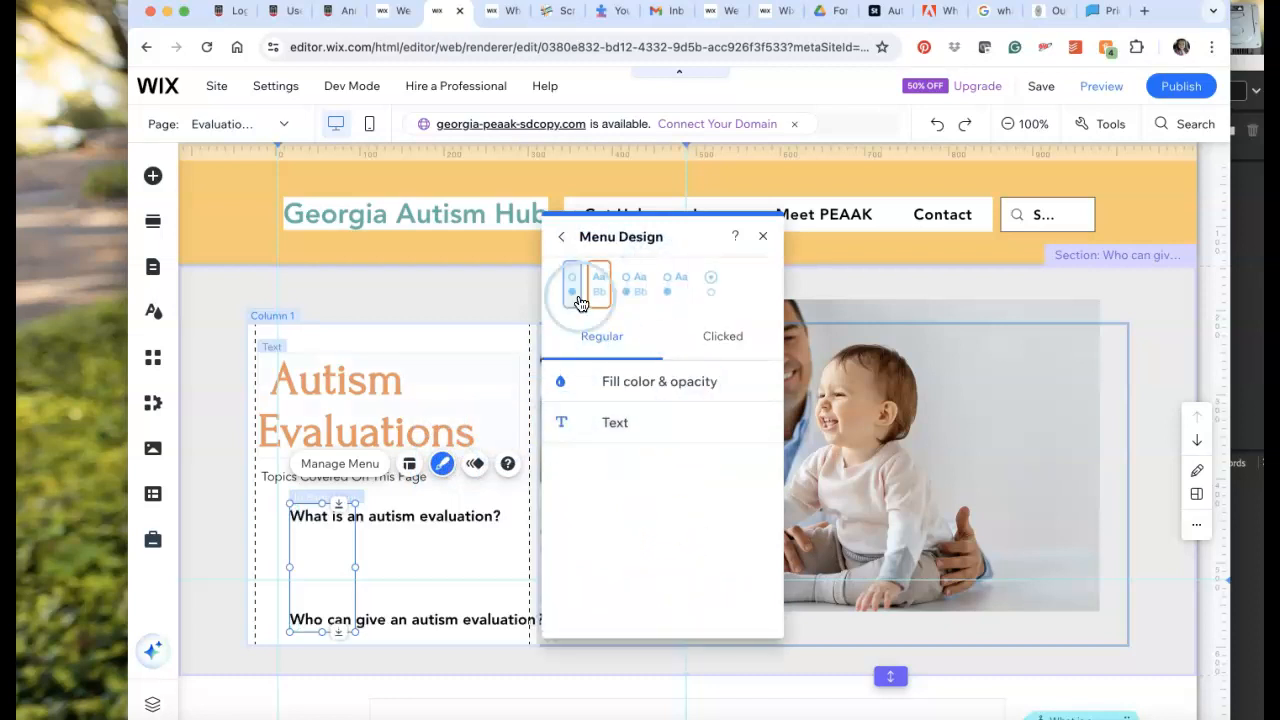
click(764, 240)
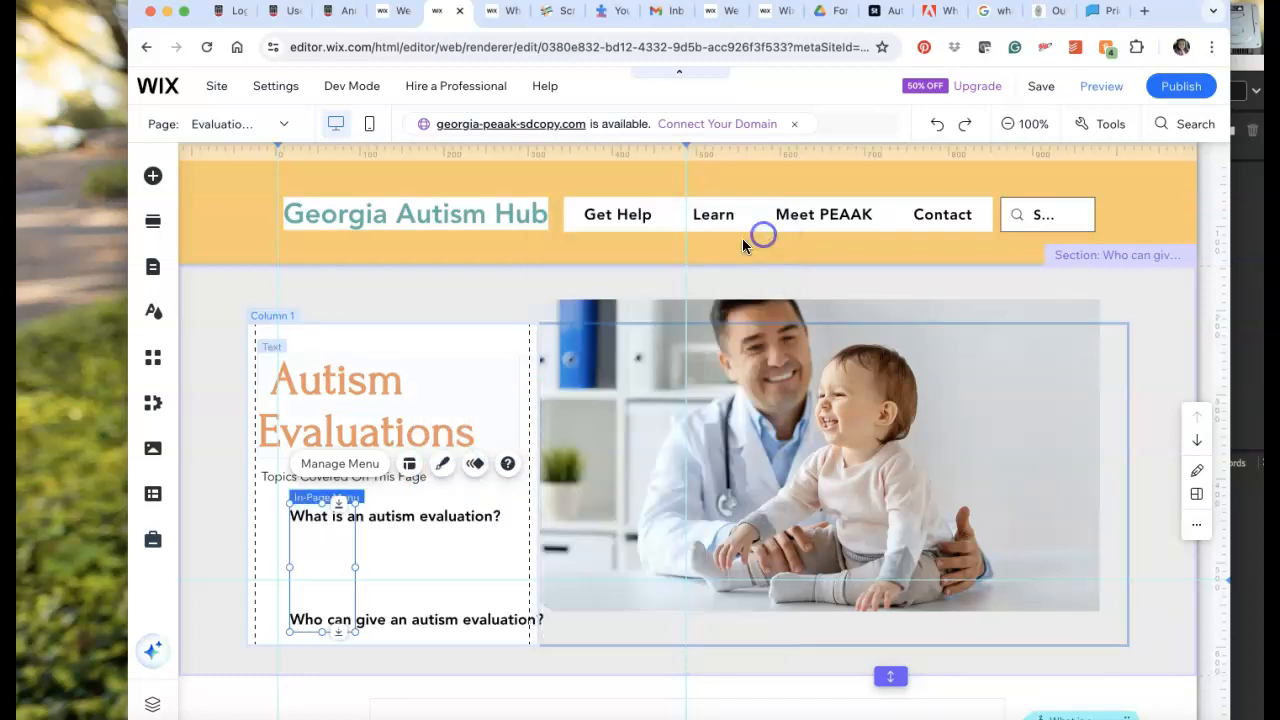
click(410, 465)
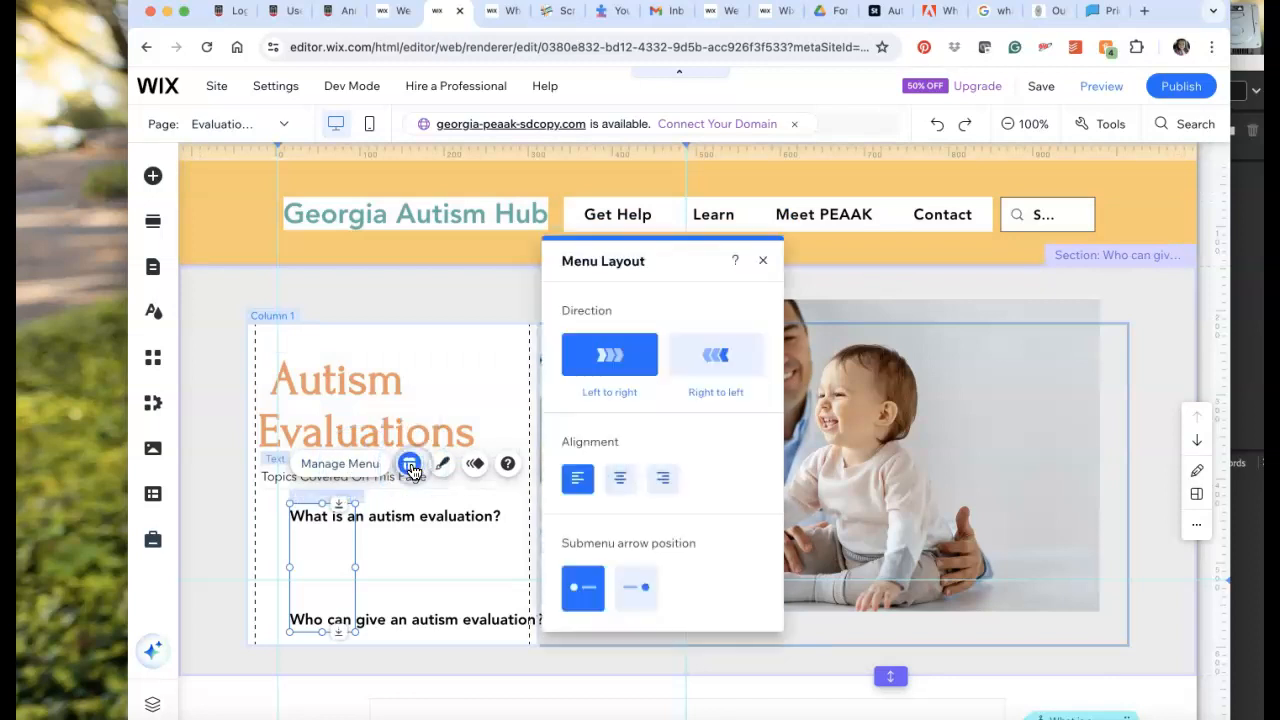
click(763, 261)
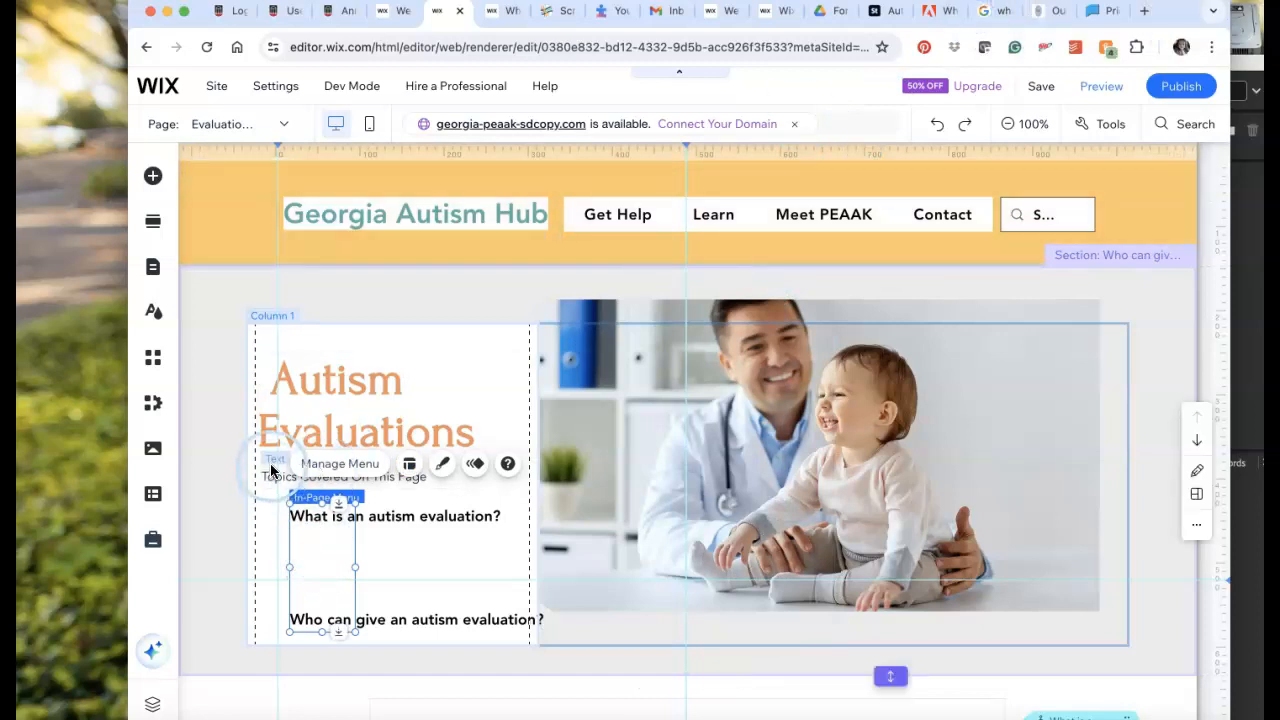
Check which sections and anchors the in-page menu includes and read the help article on managing it.
click(310, 543)
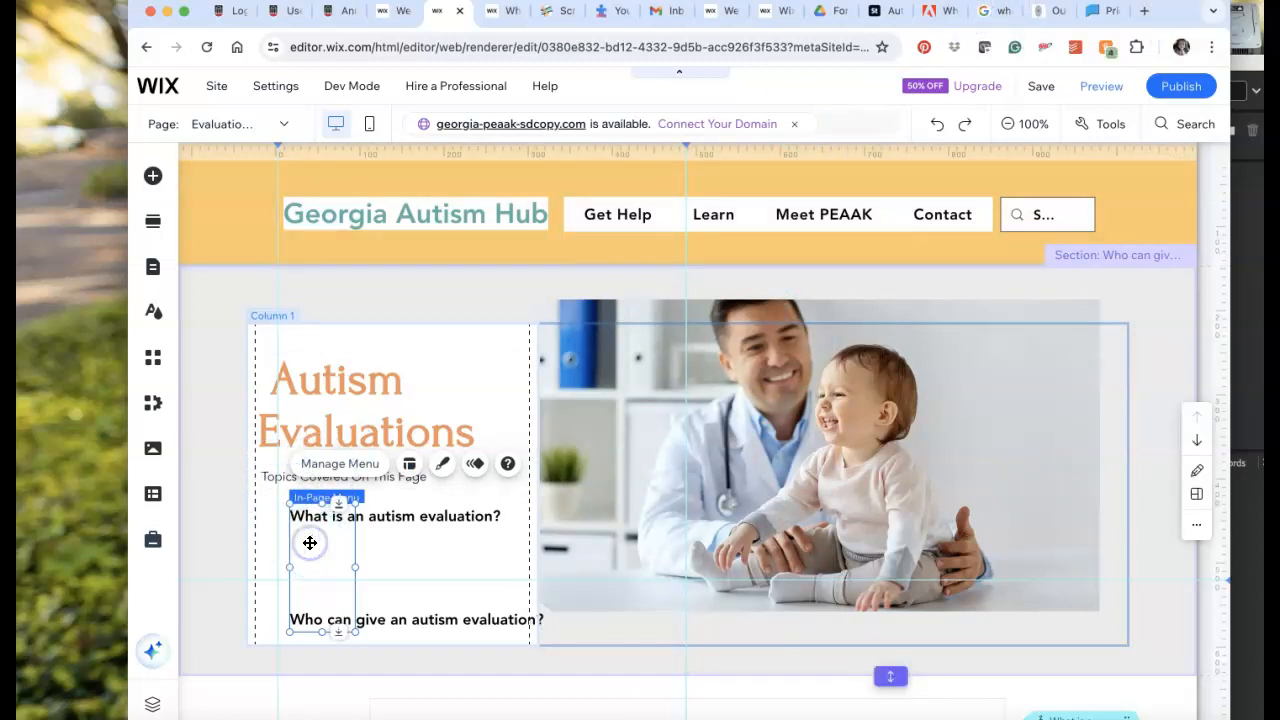
click(339, 465)
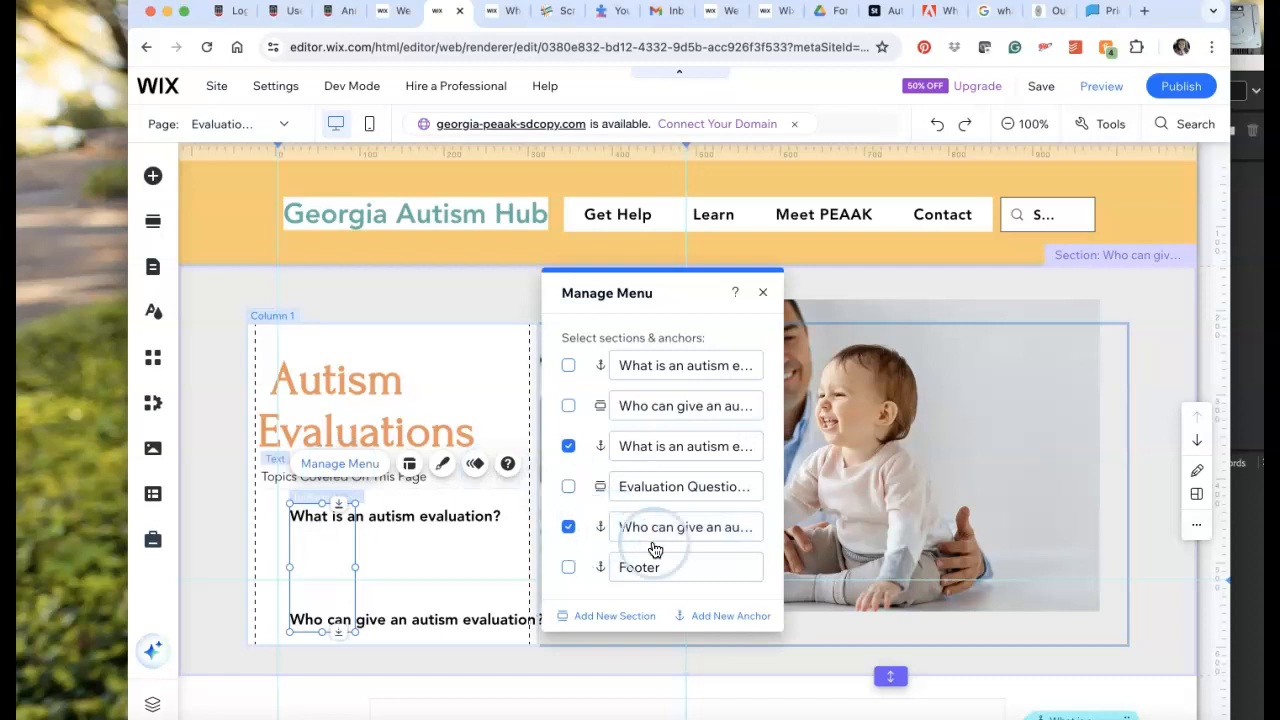
click(734, 292)
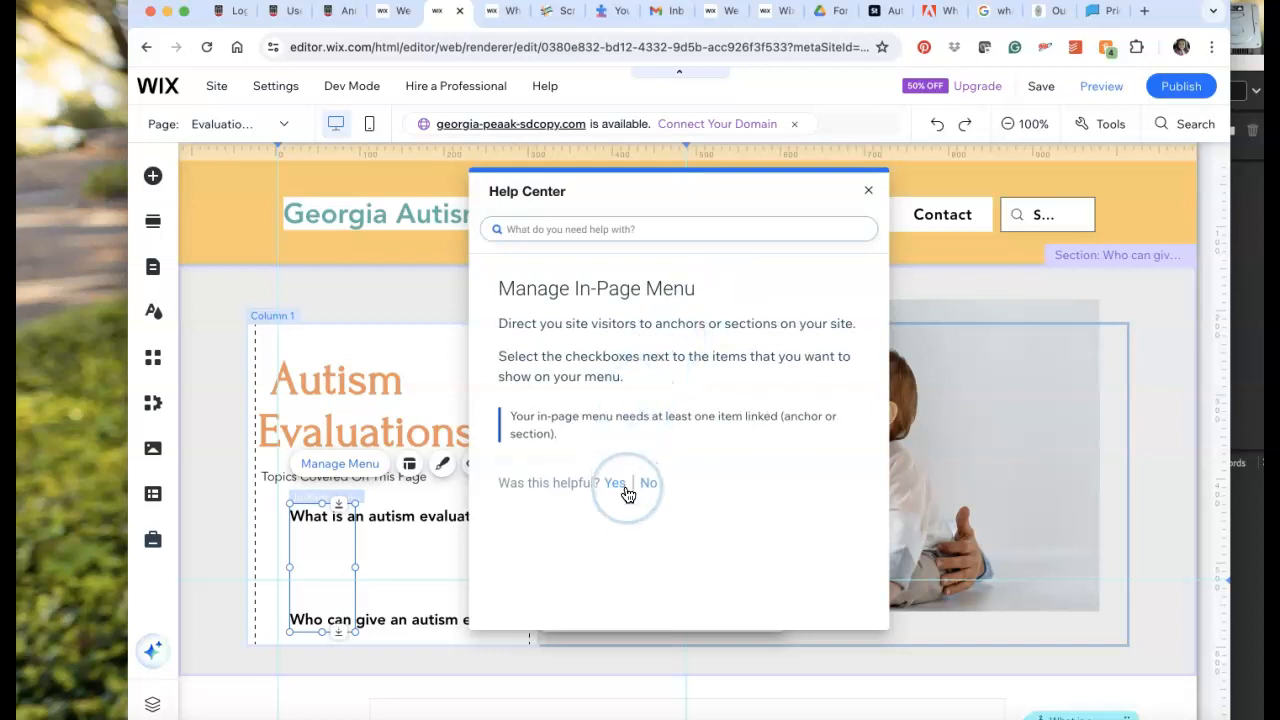
click(869, 191)
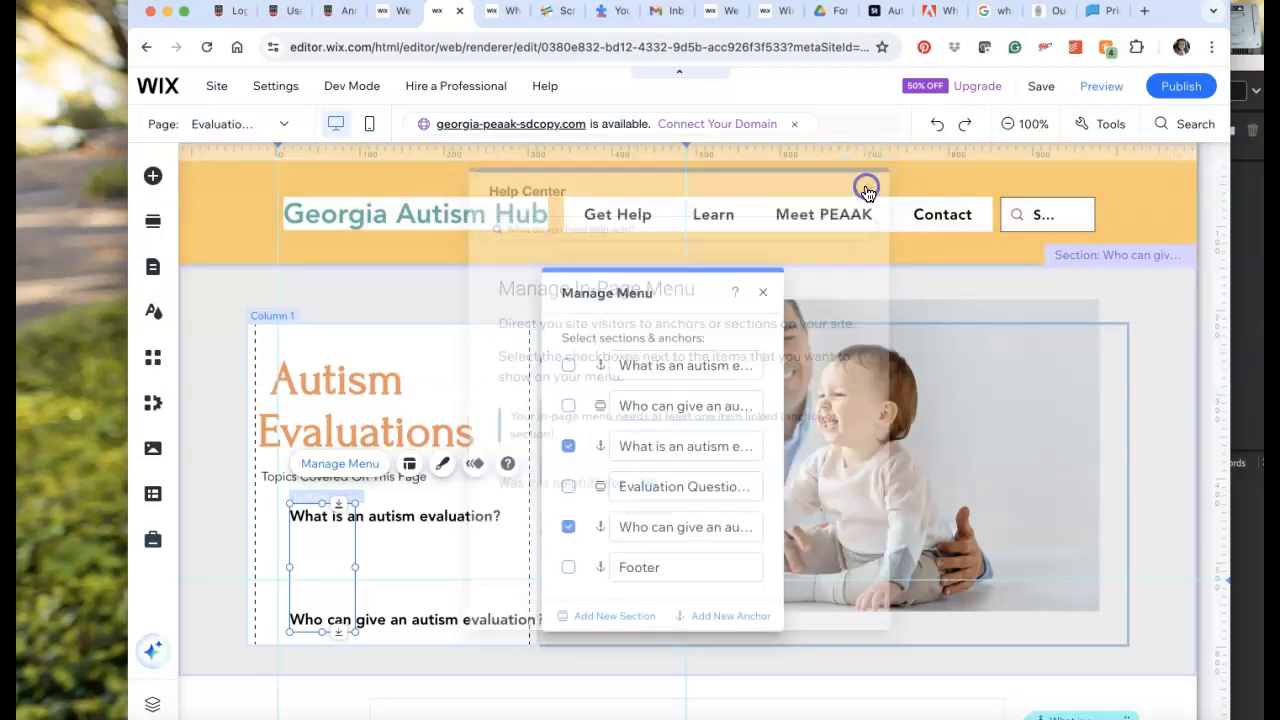
Preview the Autism Evaluations page with its in-page menu links and publish the site.
click(1100, 97)
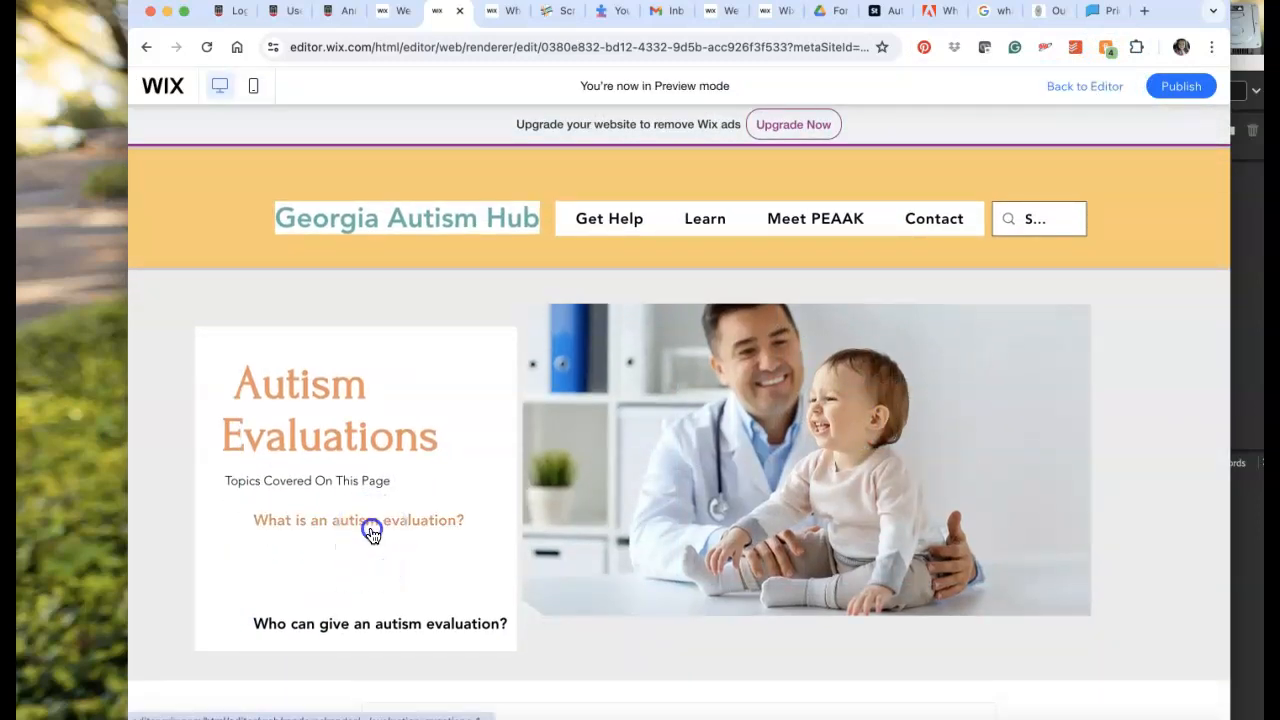
click(526, 615)
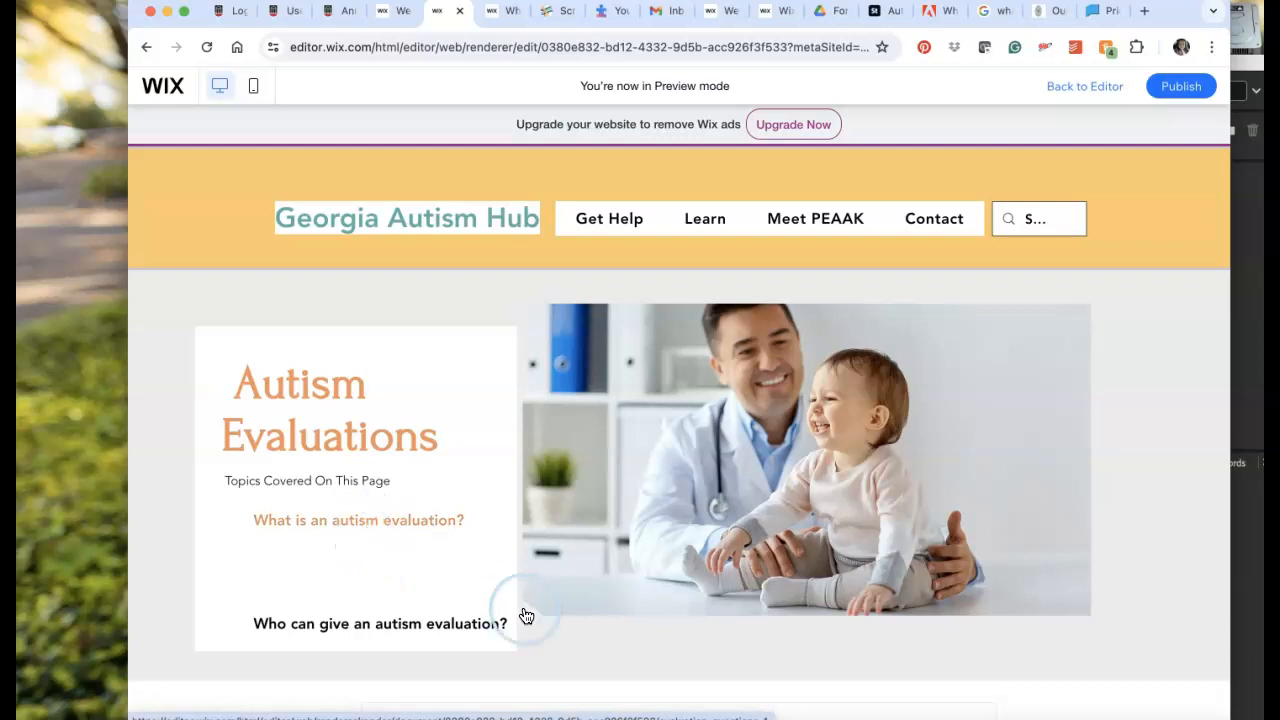
click(1176, 90)
click(1183, 86)
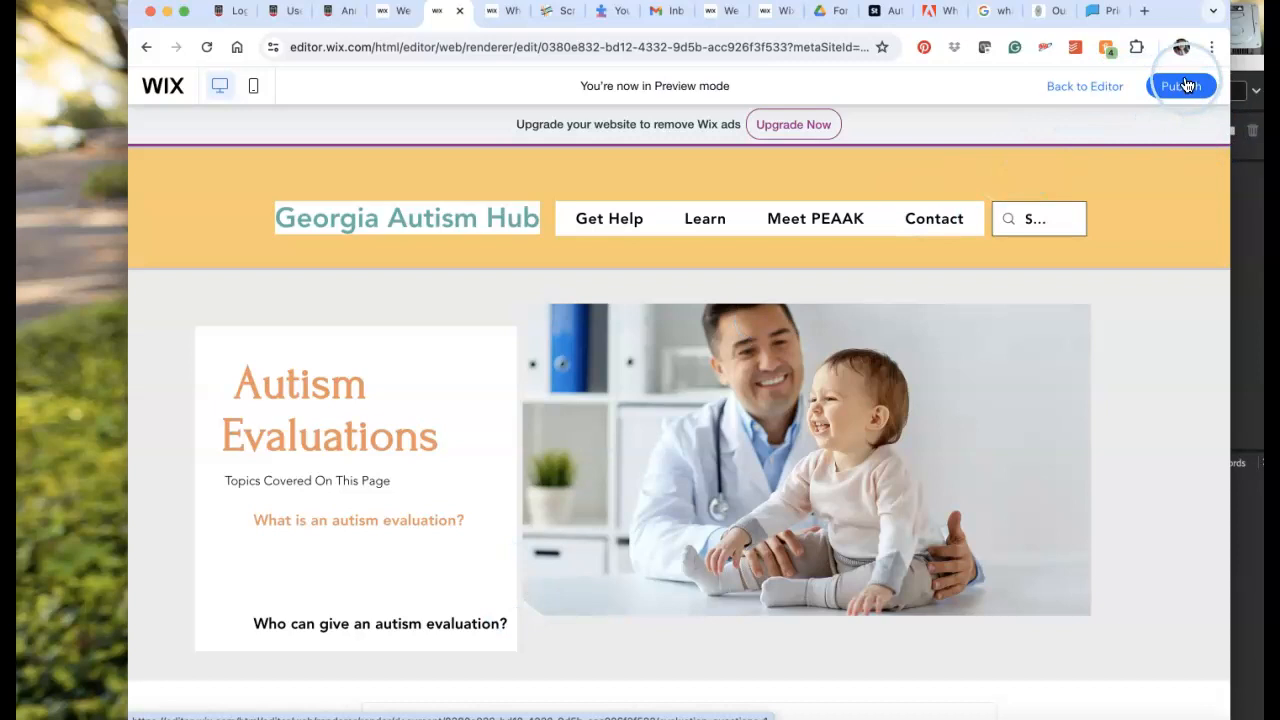
click(1180, 90)
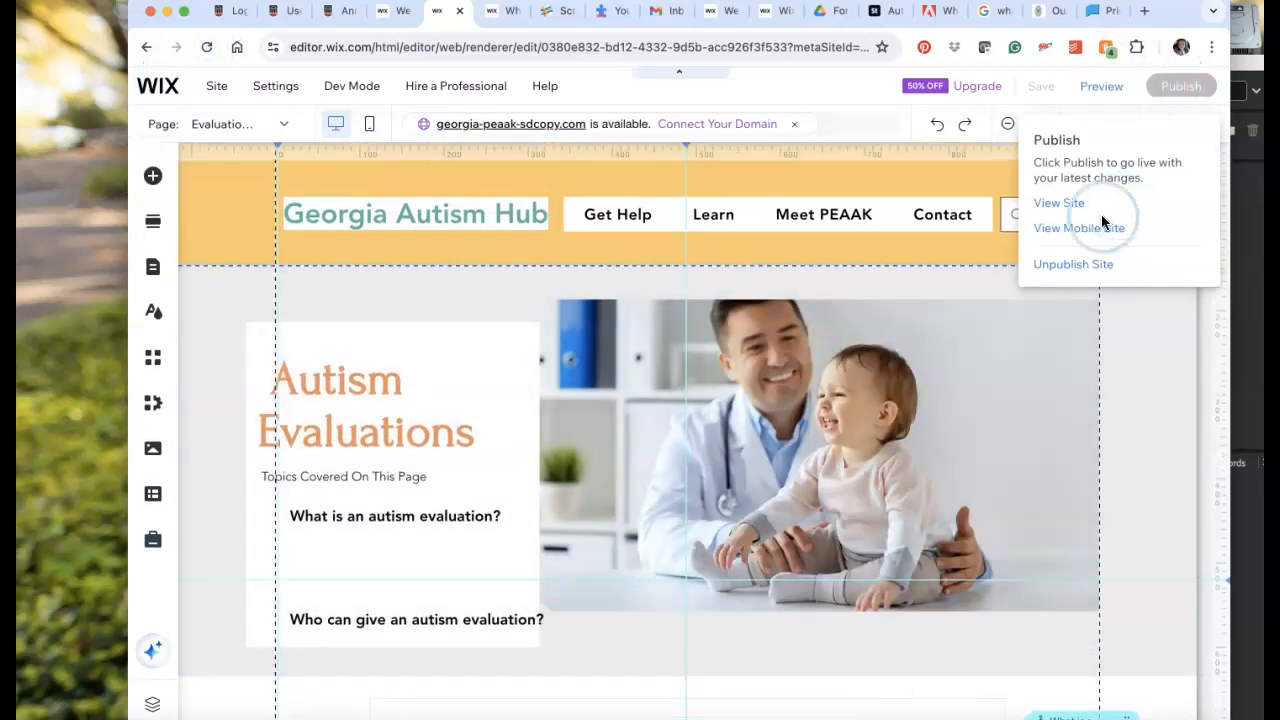
View the published site, go to its Autism Evaluations page and reload it to load the latest version.
click(1060, 203)
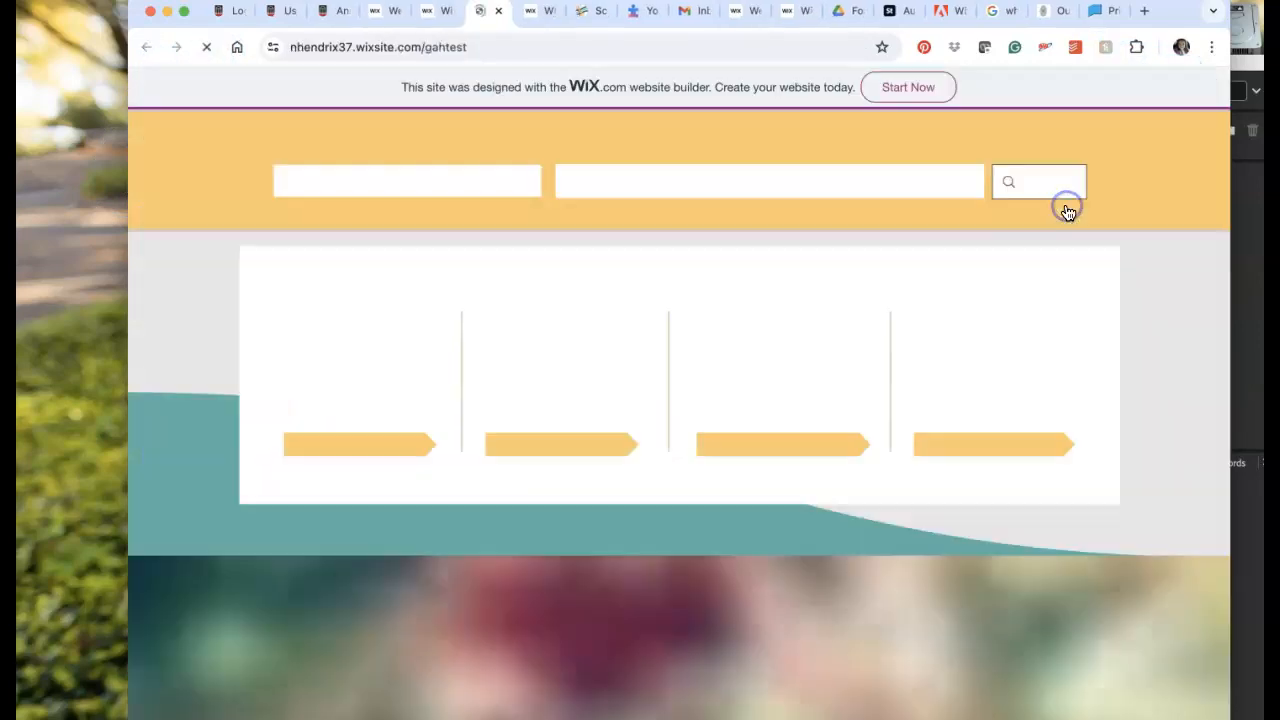
click(568, 420)
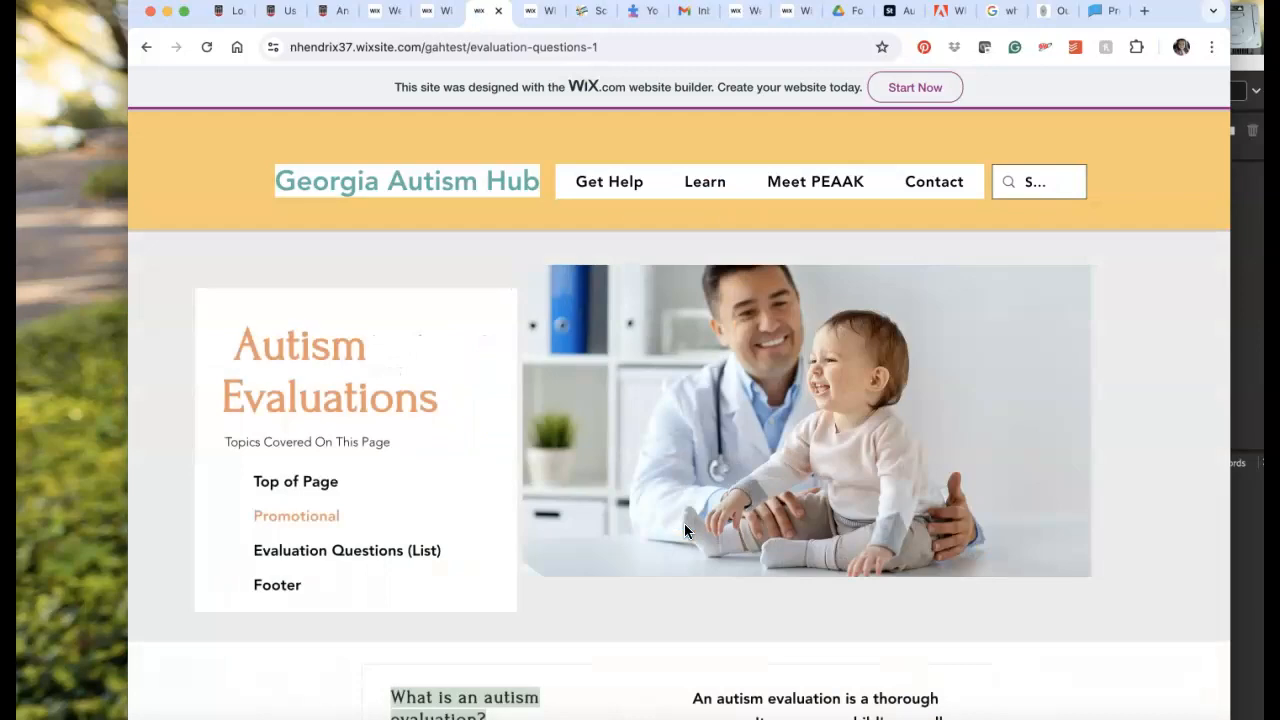
scroll(684, 530, down, 2)
click(400, 400)
click(206, 47)
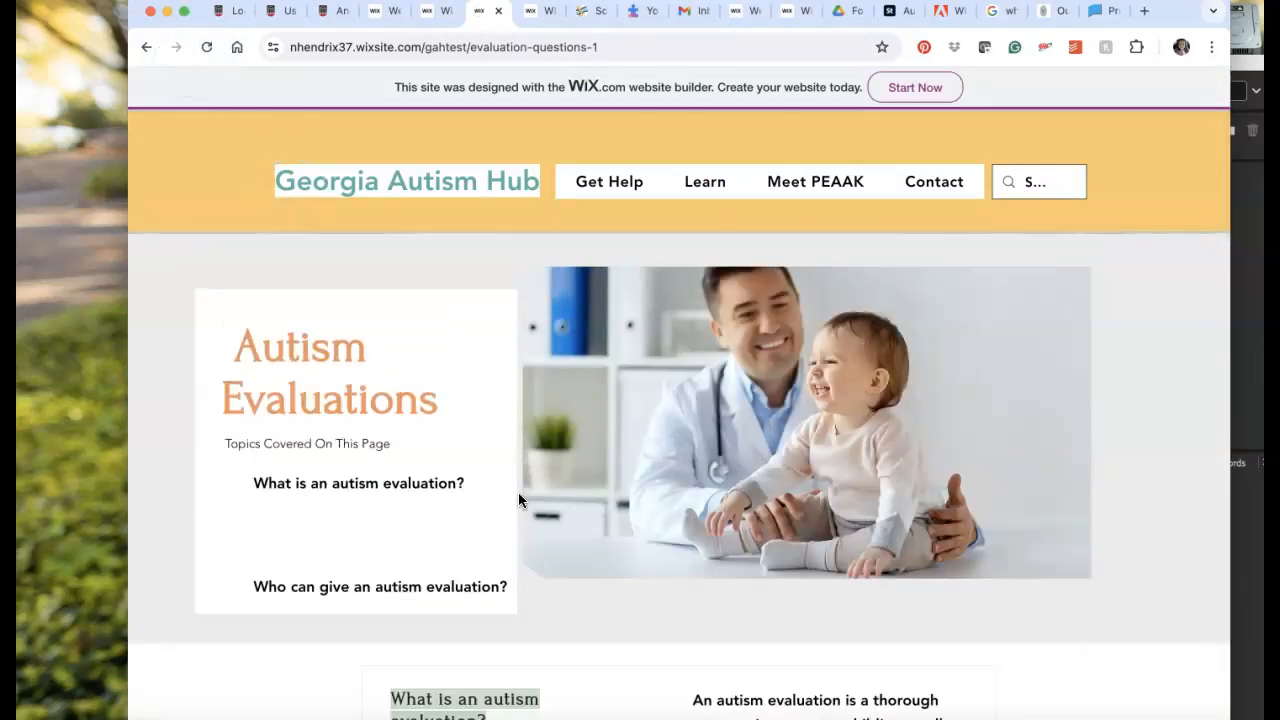
Test the "Who can give an autism evaluation?" menu link on the live page and return to the page's beginning.
scroll(508, 551, down, 3)
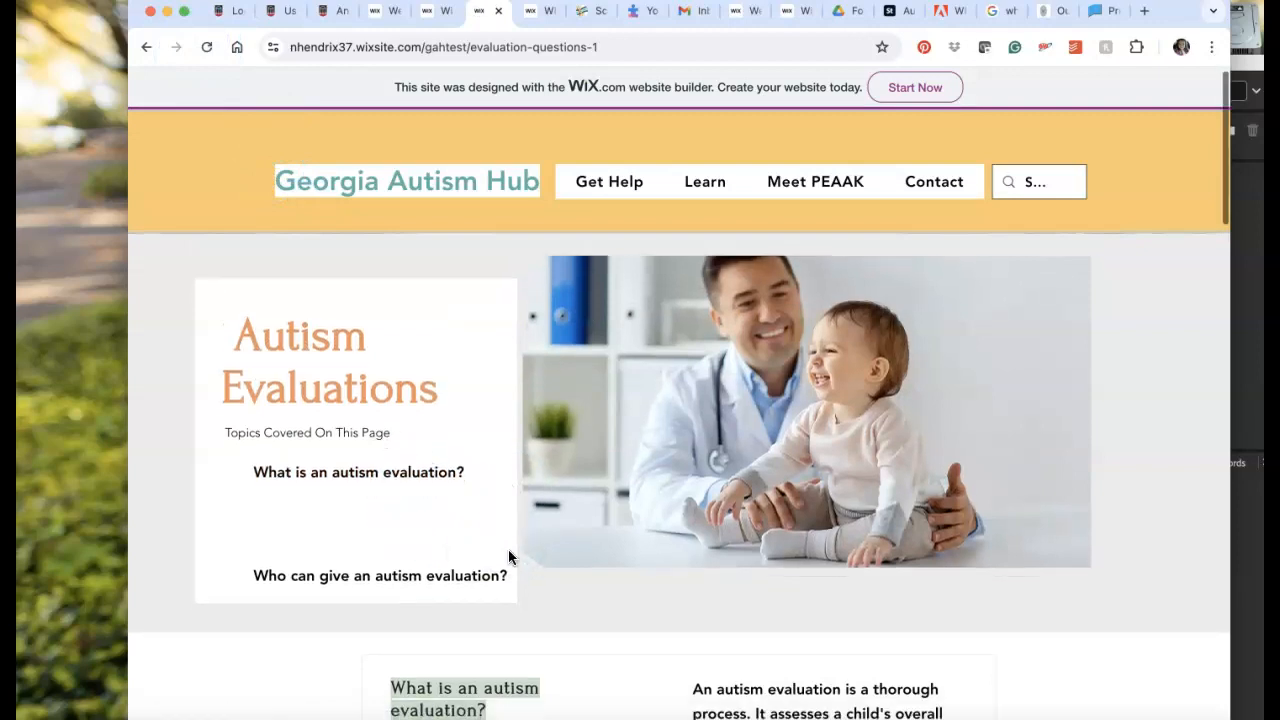
scroll(508, 557, up, 2)
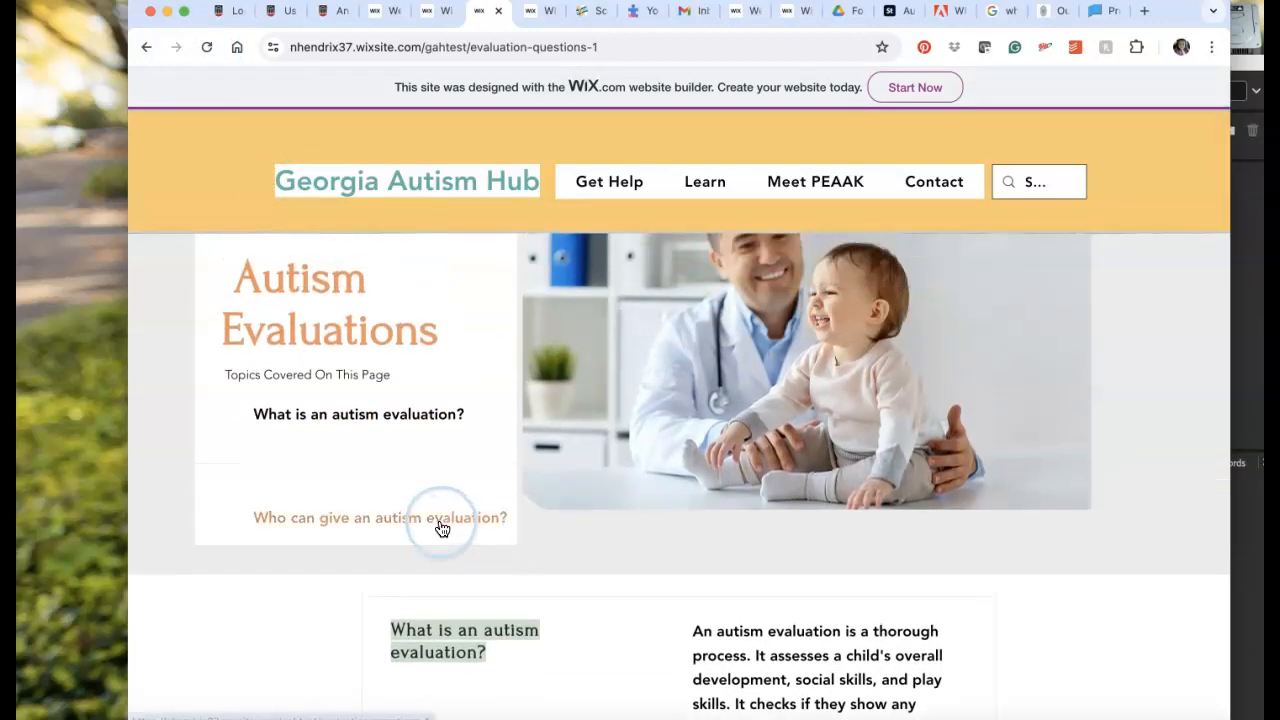
click(437, 521)
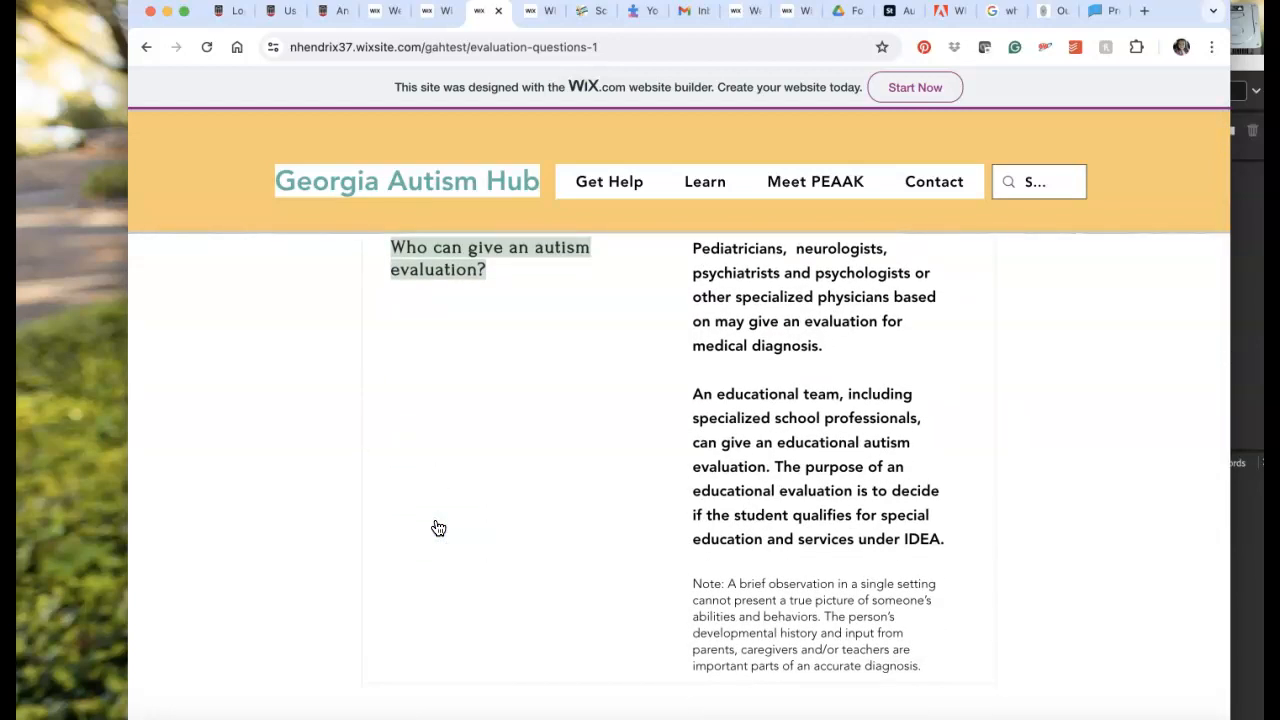
scroll(437, 527, up, 10)
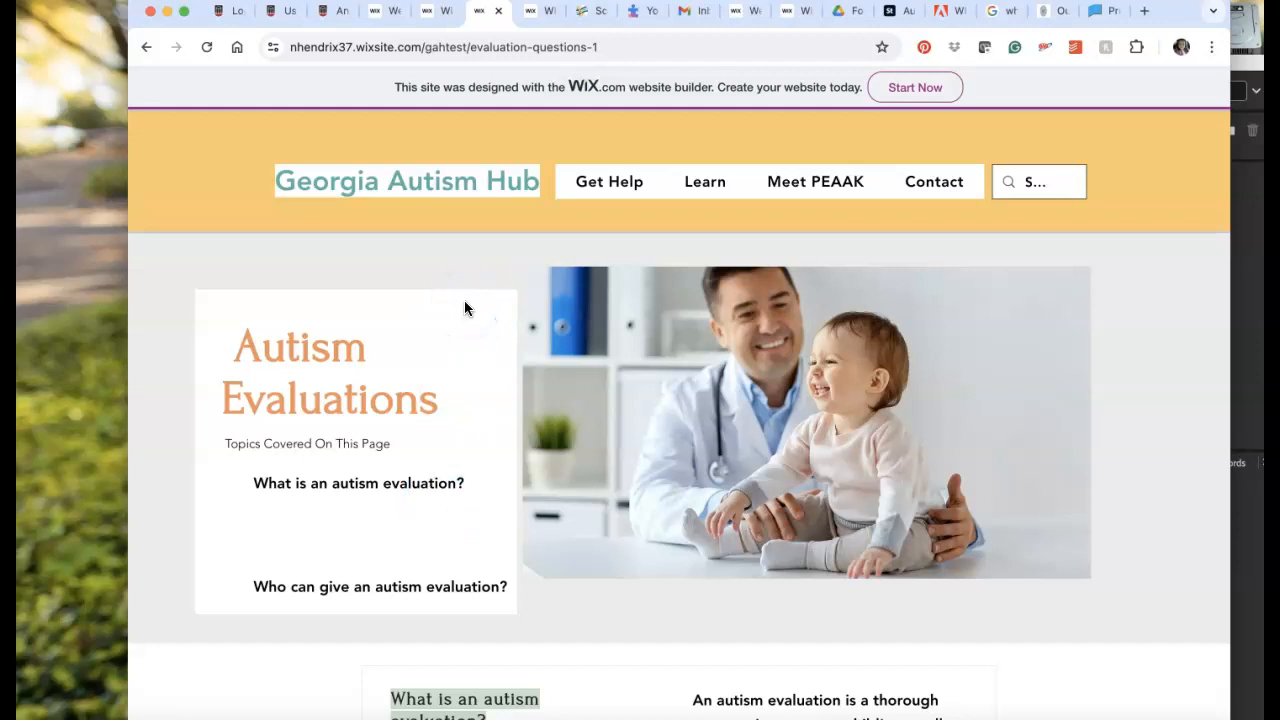
Return to the Wix editor and reduce the in-page menu's height so its two question links sit closer together.
key(ctrl+shift+Tab)
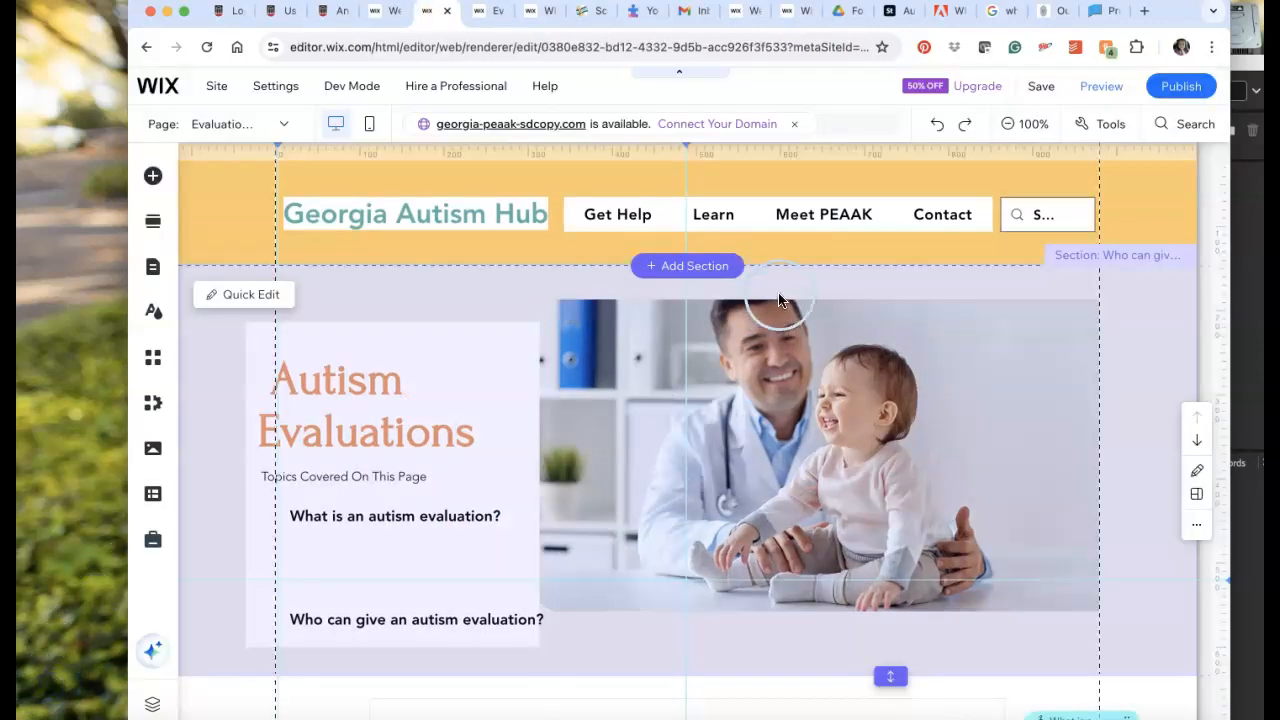
click(450, 521)
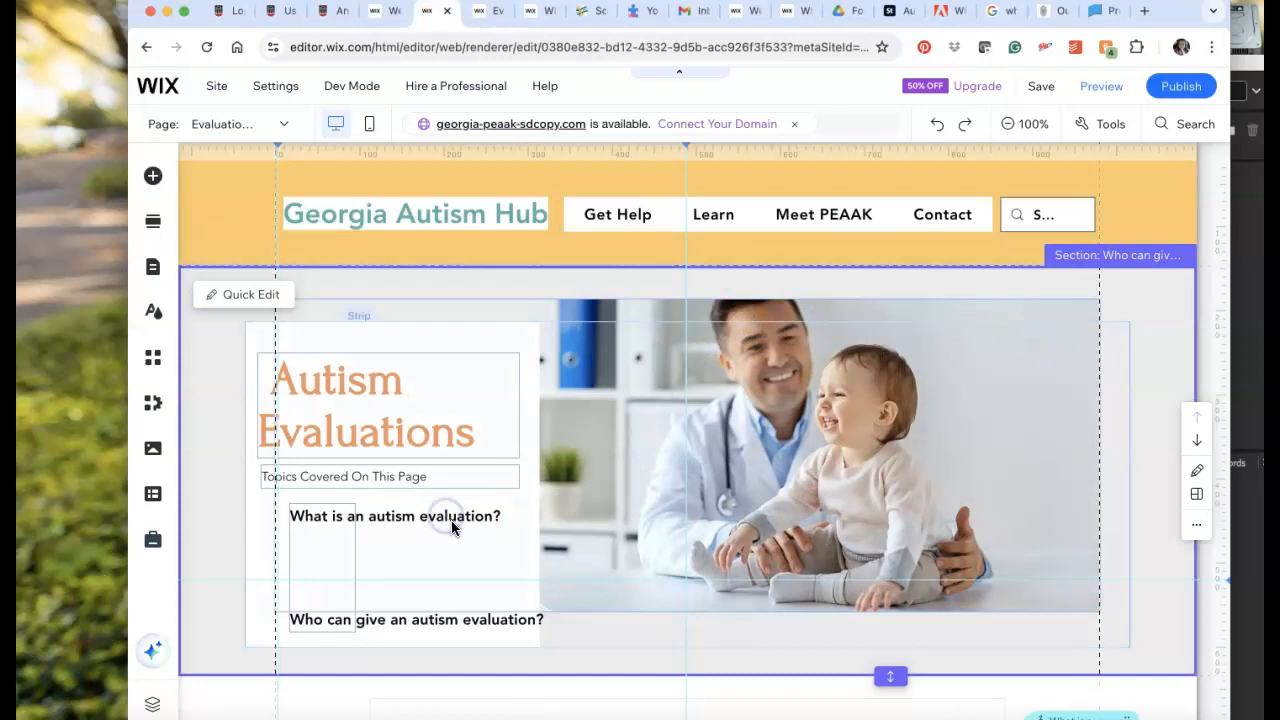
click(323, 537)
drag(323, 622, 320, 559)
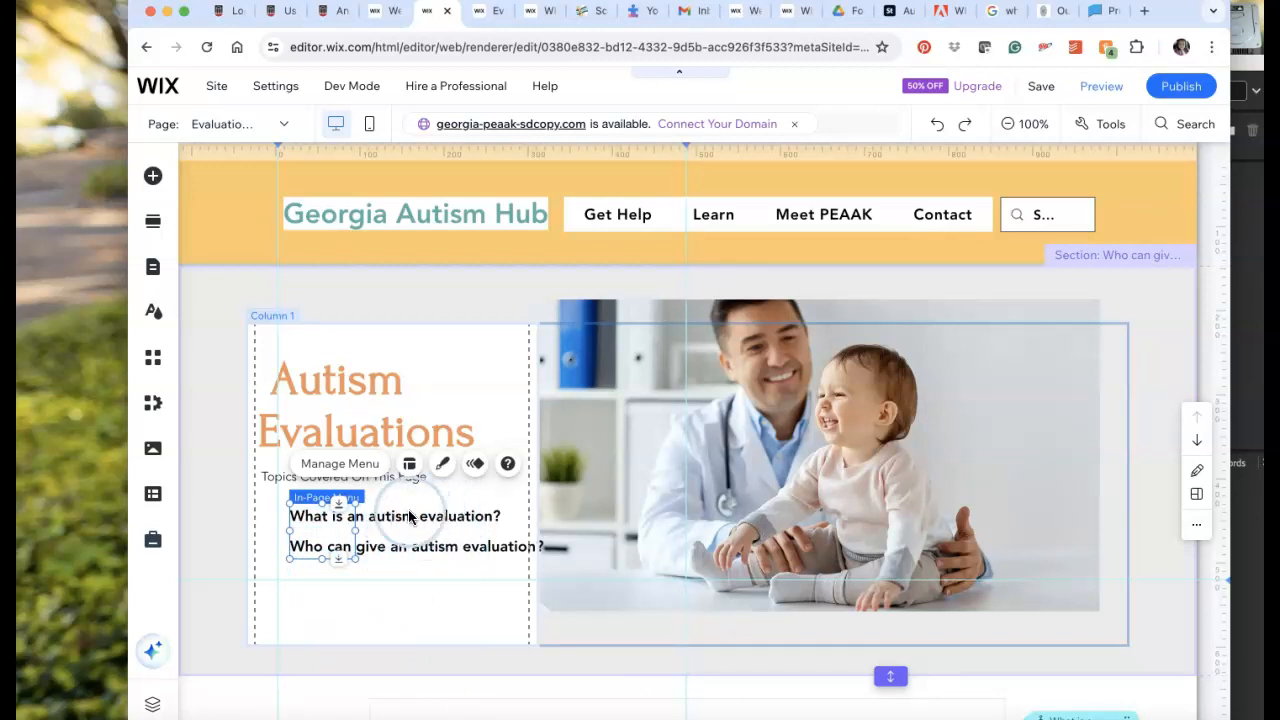
double_click(313, 516)
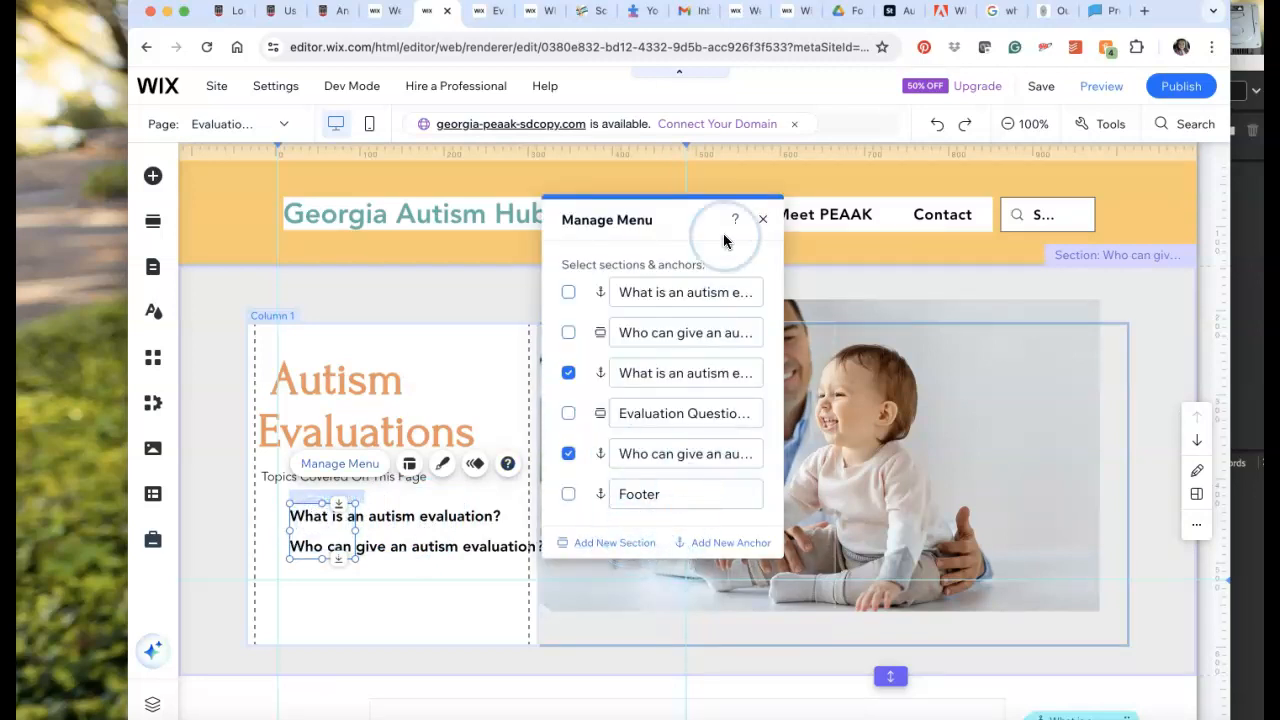
click(760, 222)
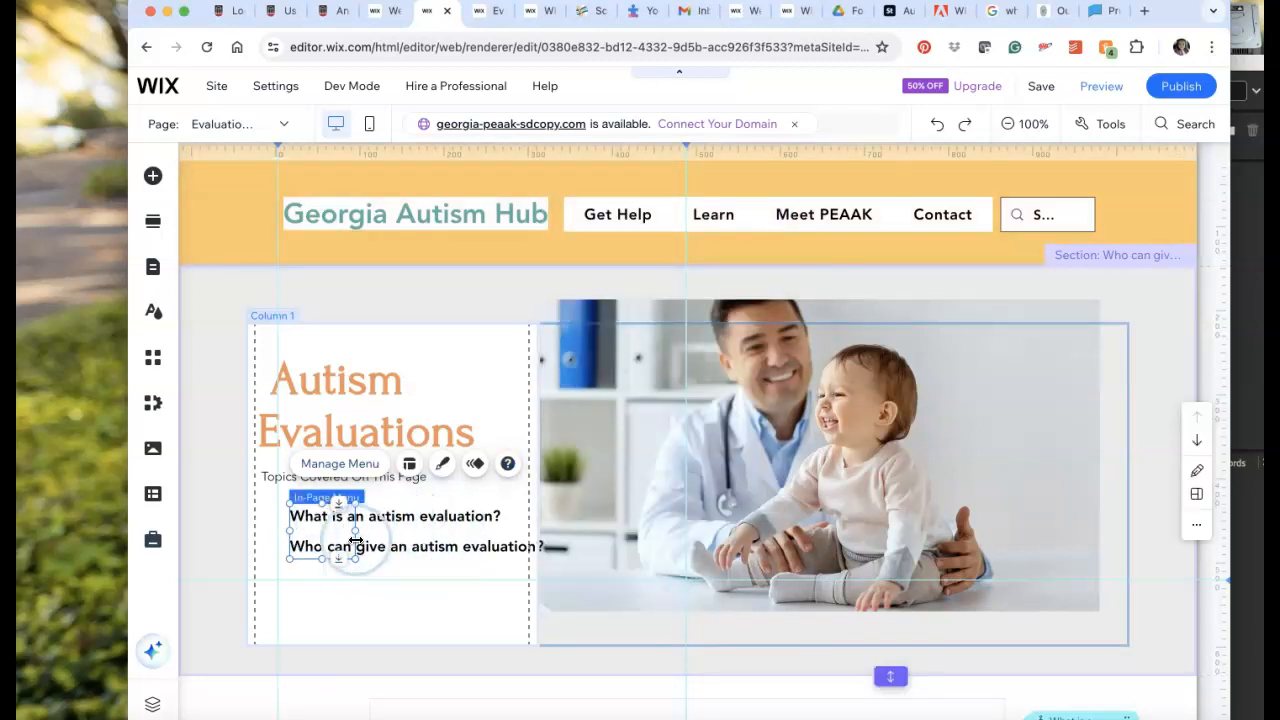
drag(320, 564, 320, 570)
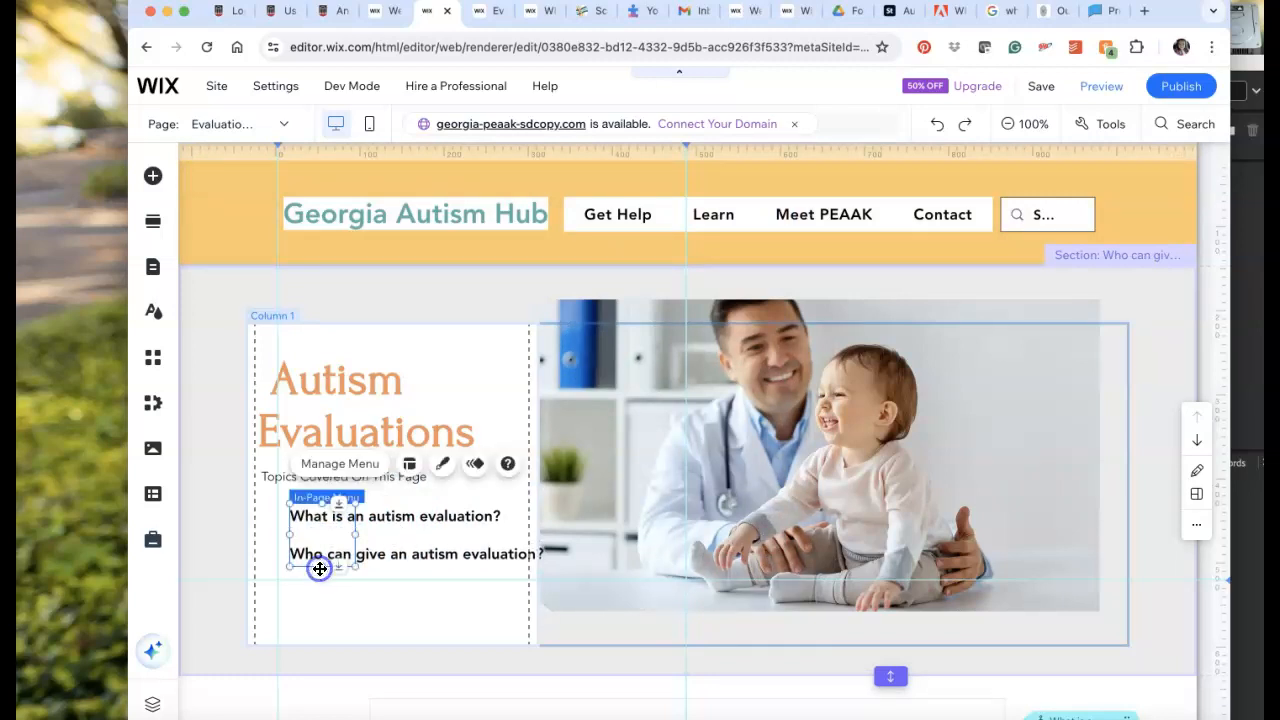